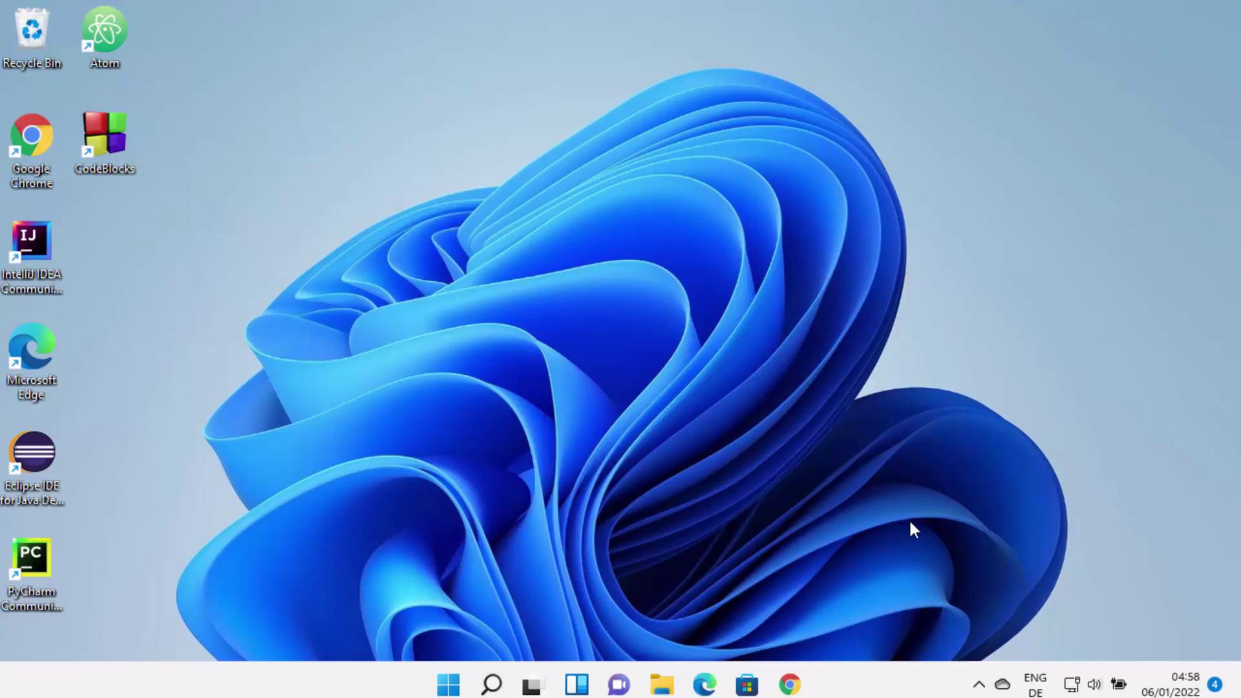
- Restore the Chrome window showing the Google results for 'openvpn'
click(789, 684)
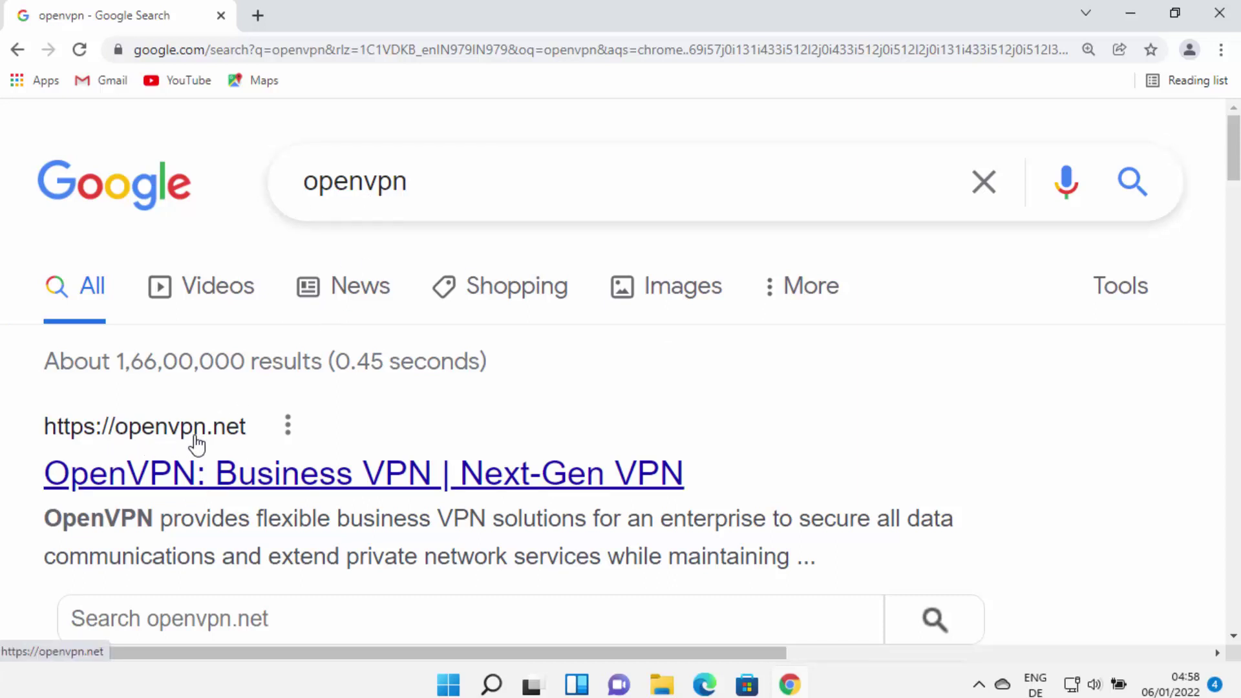
- Open openvpn.net from the results and go to Community > Downloads
click(268, 477)
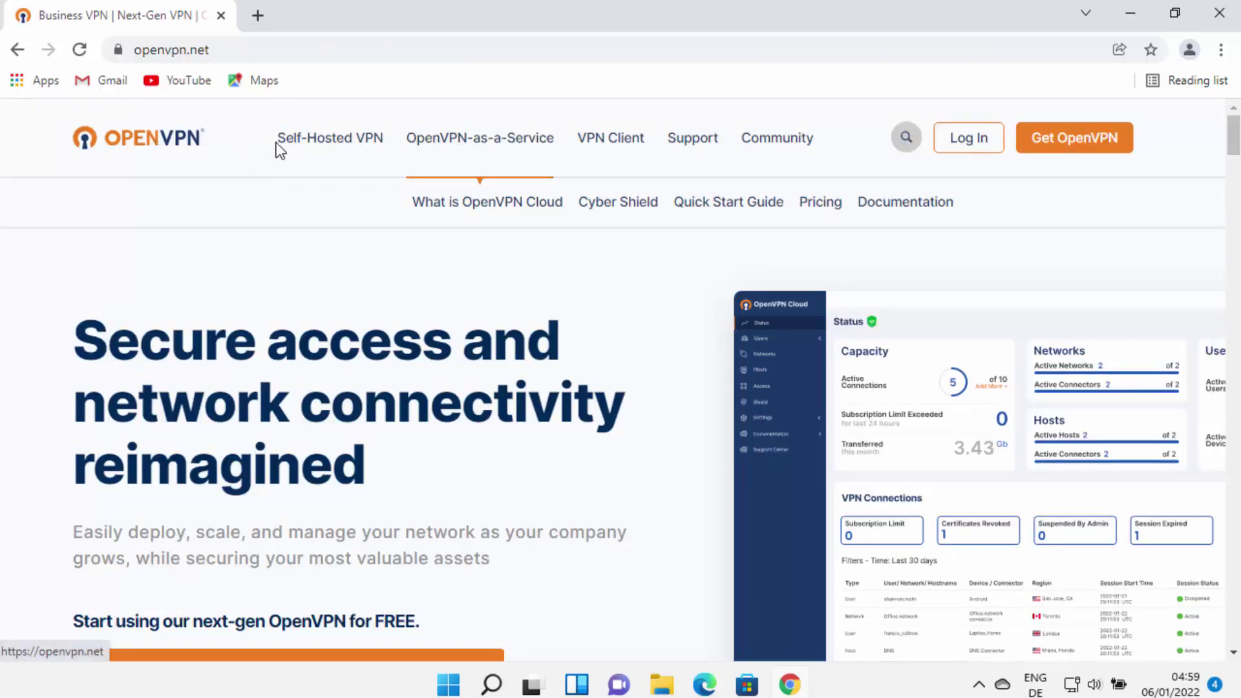
mouse_move(328, 152)
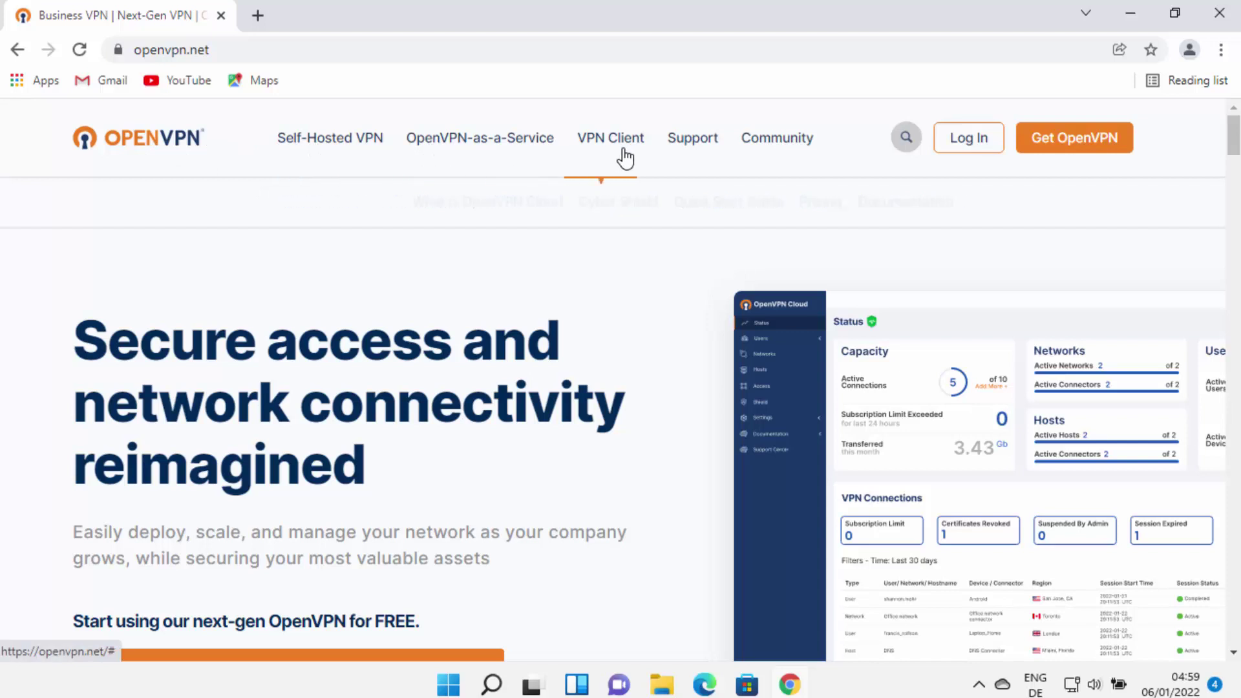
mouse_move(626, 158)
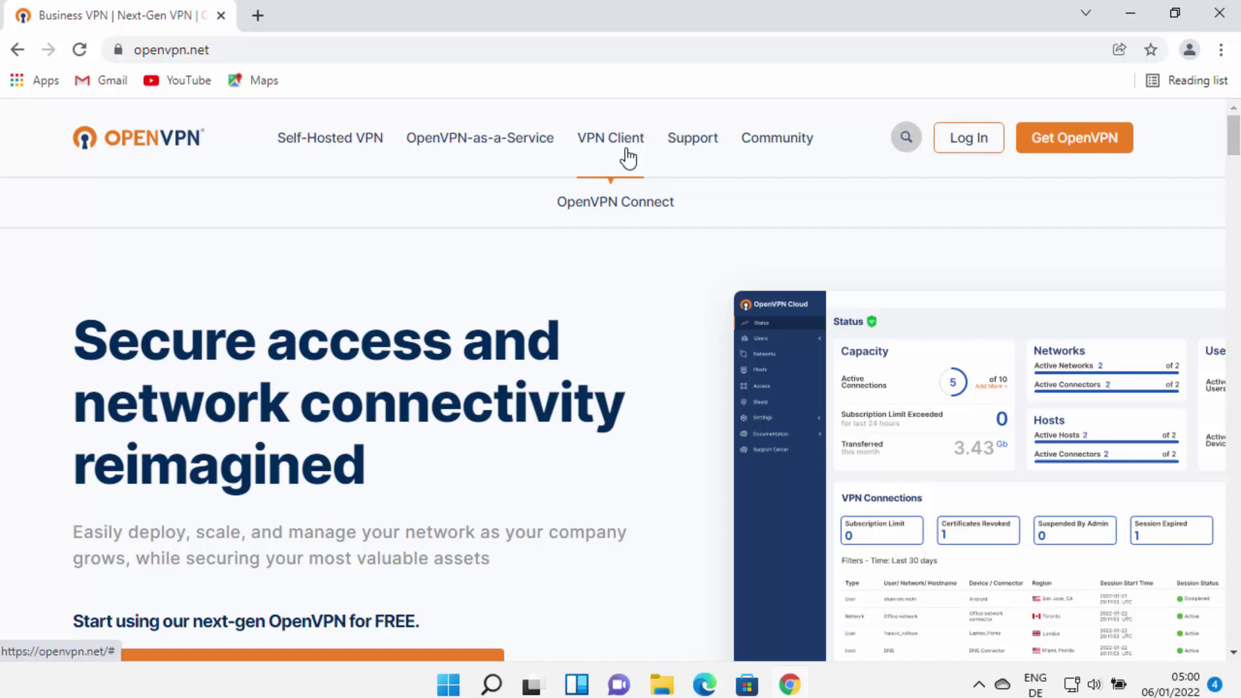
mouse_move(780, 148)
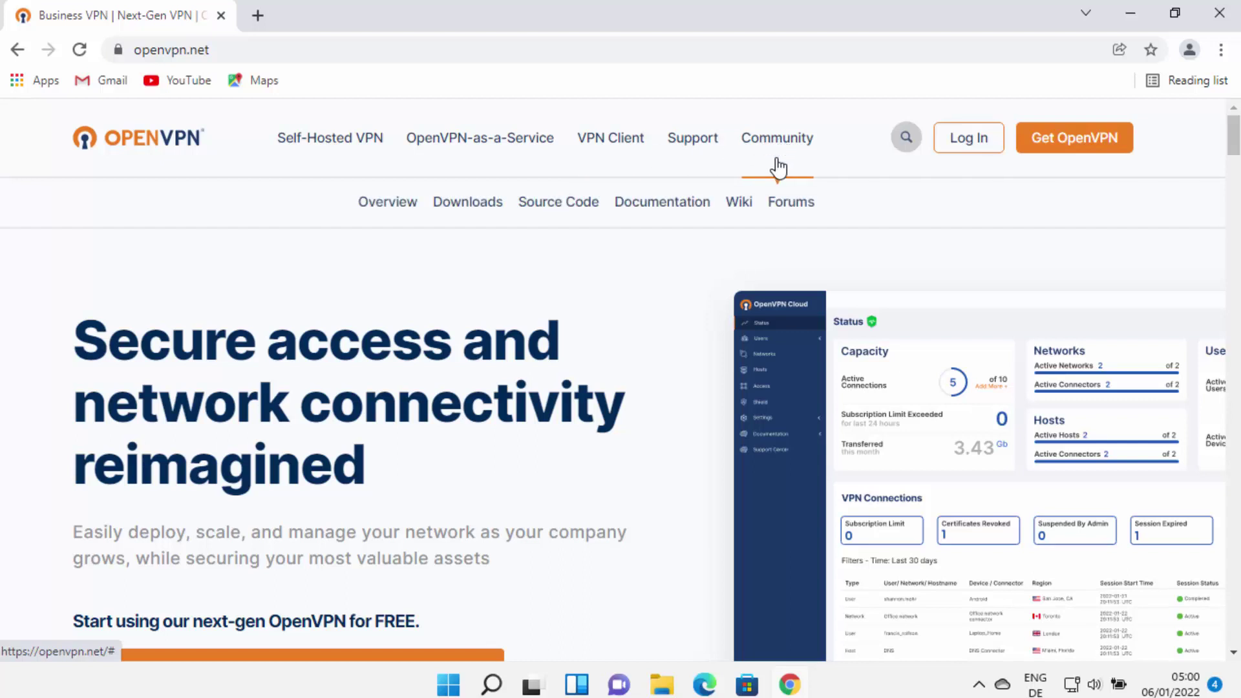
click(472, 202)
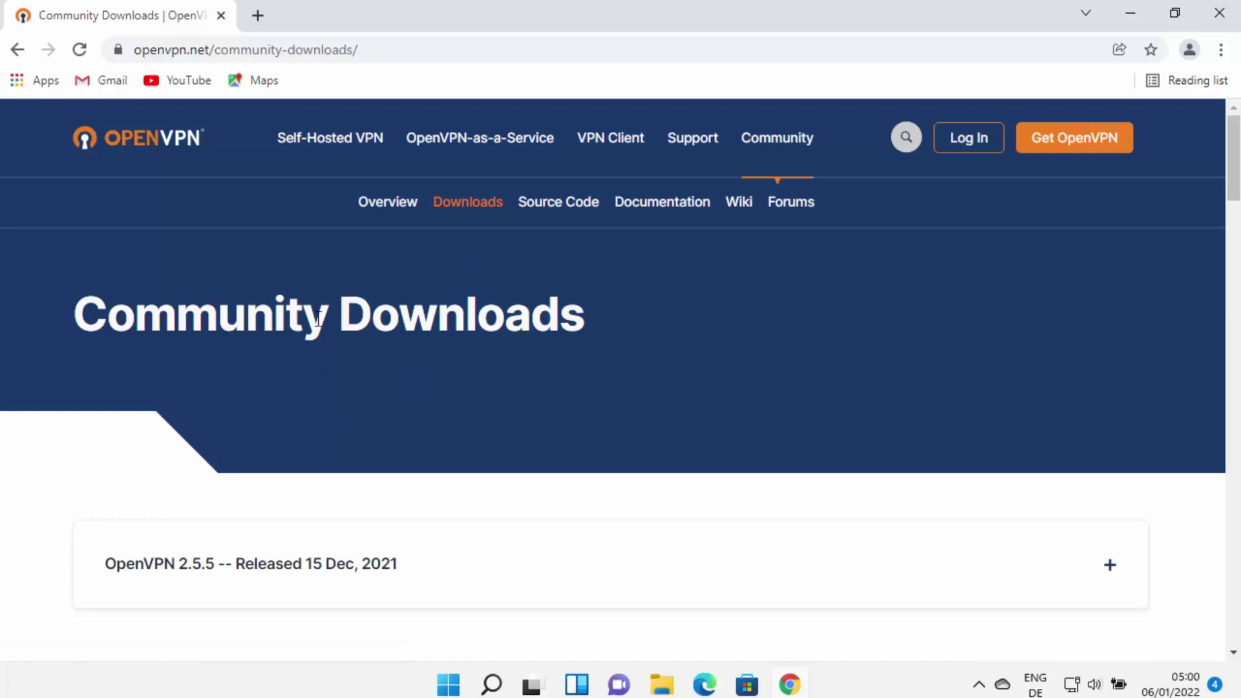
- Find the Windows 64-bit MSI installer and download OpenVPN-2.5.5-I602-amd64.msi
scroll(534, 328, down, 5)
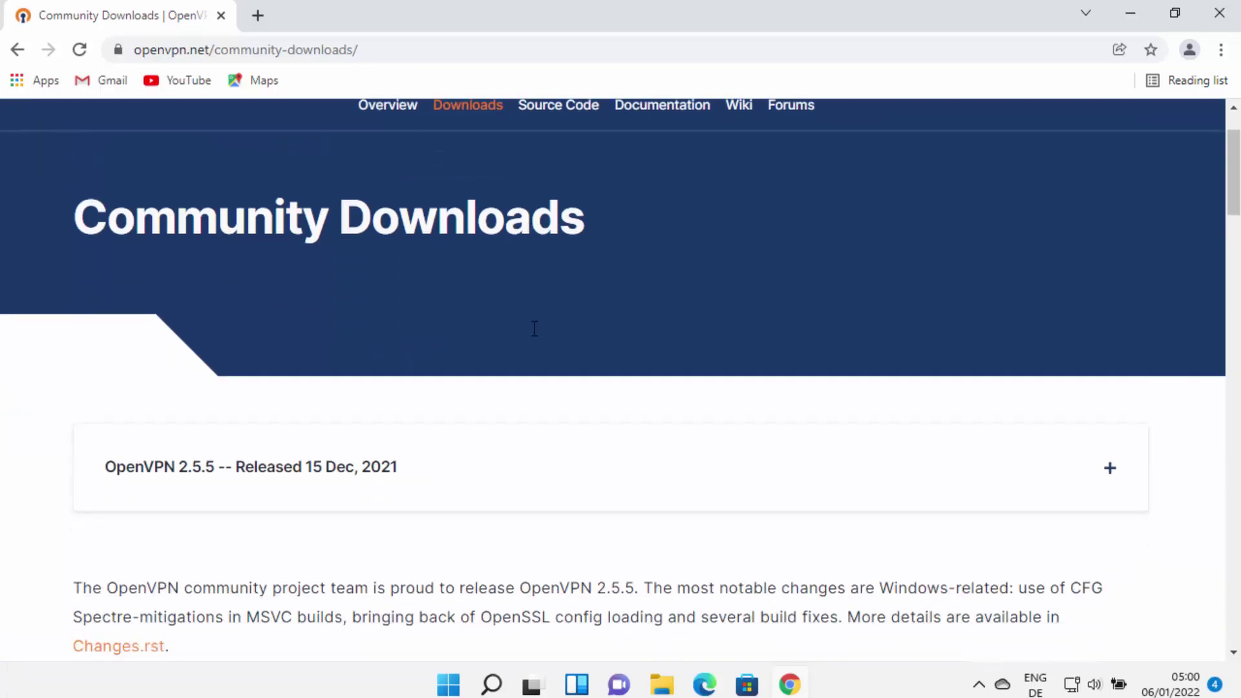
scroll(342, 284, up, 4)
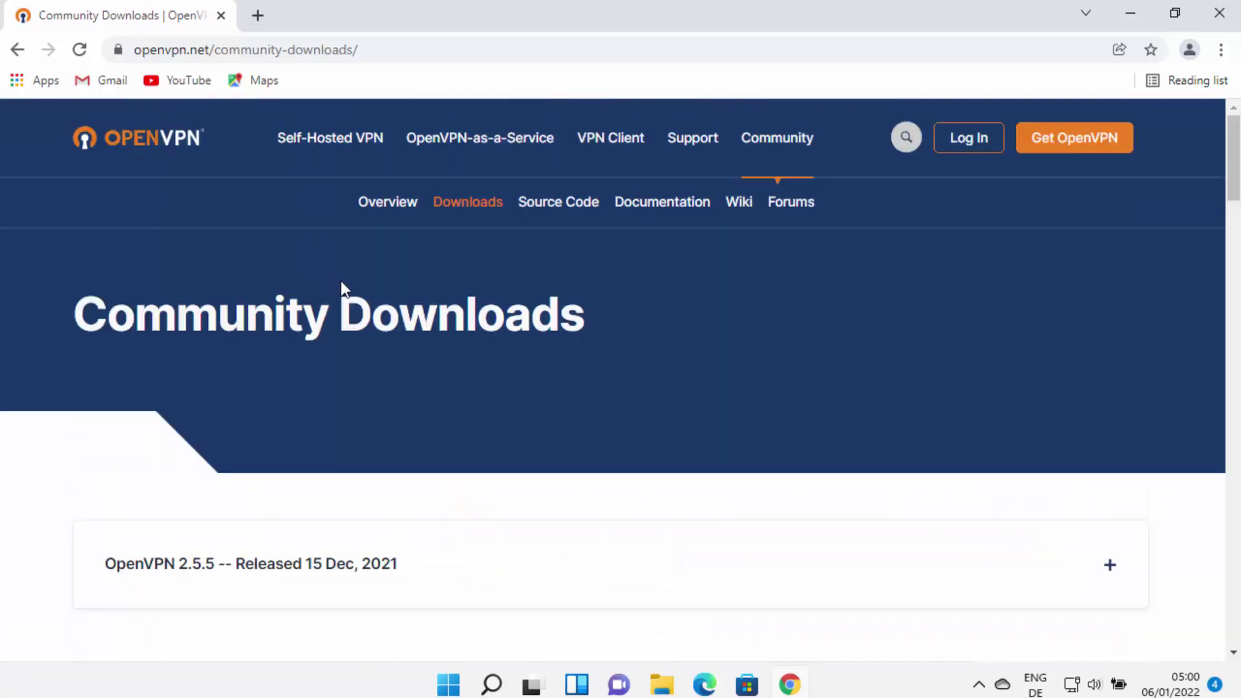
scroll(343, 283, down, 9)
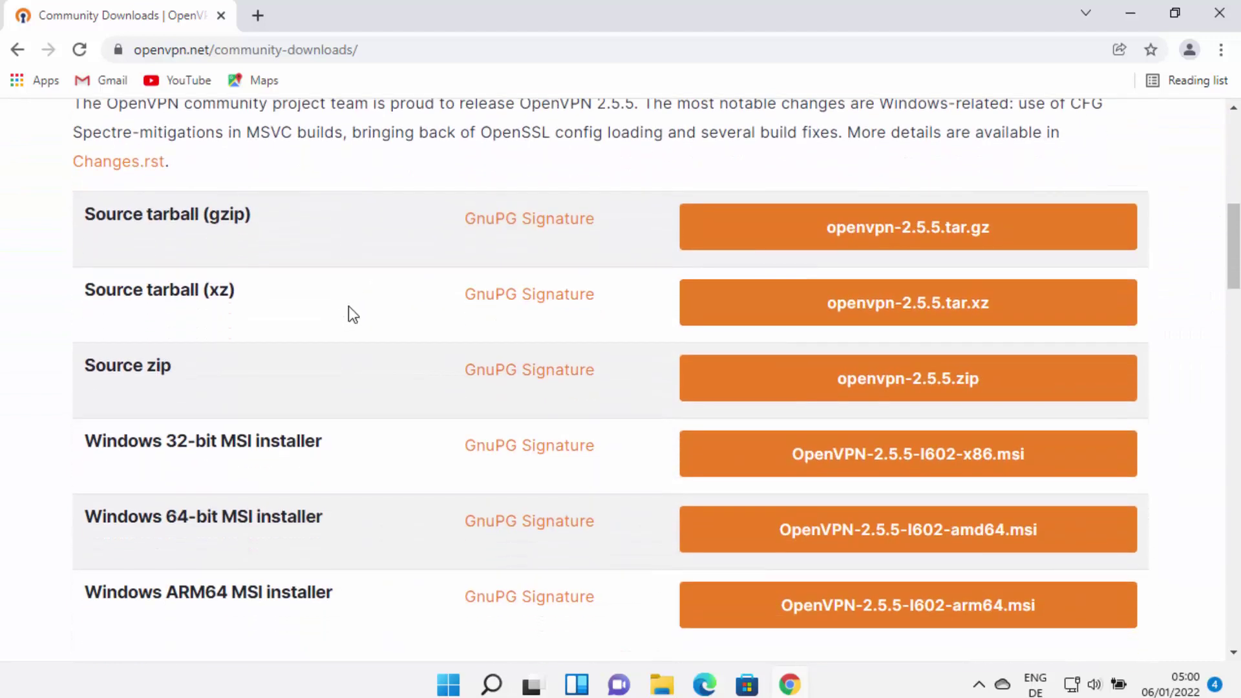
scroll(355, 315, down, 2)
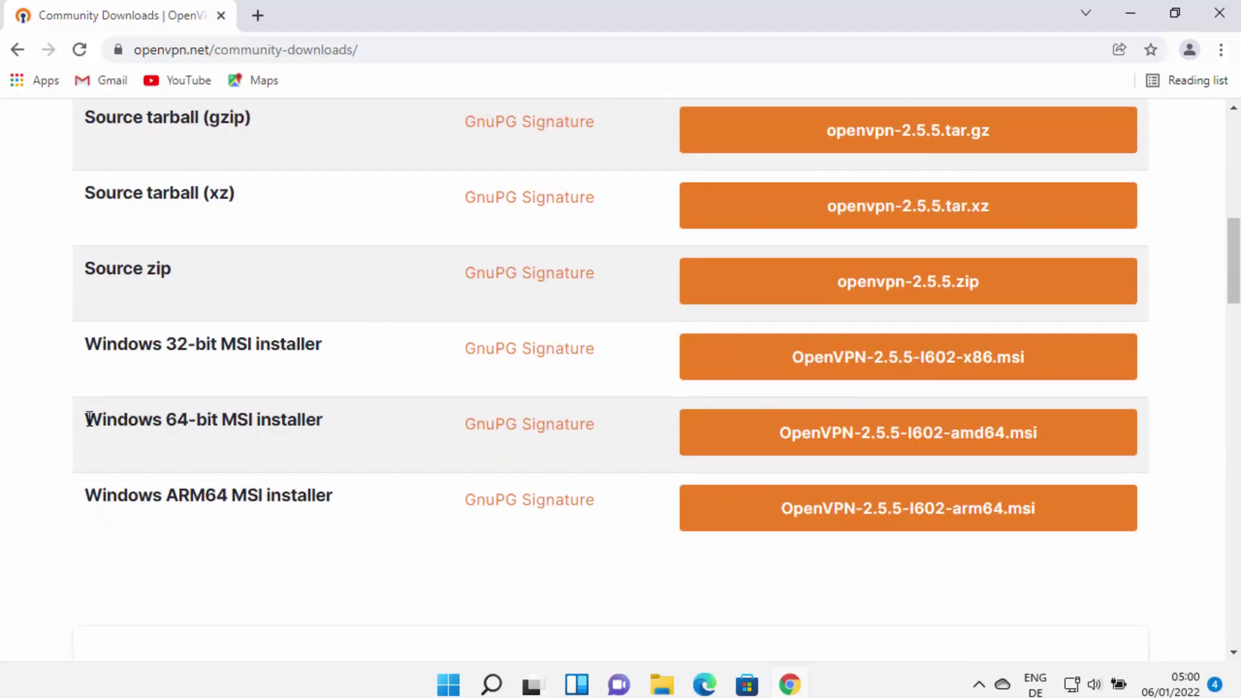
drag(86, 419, 325, 420)
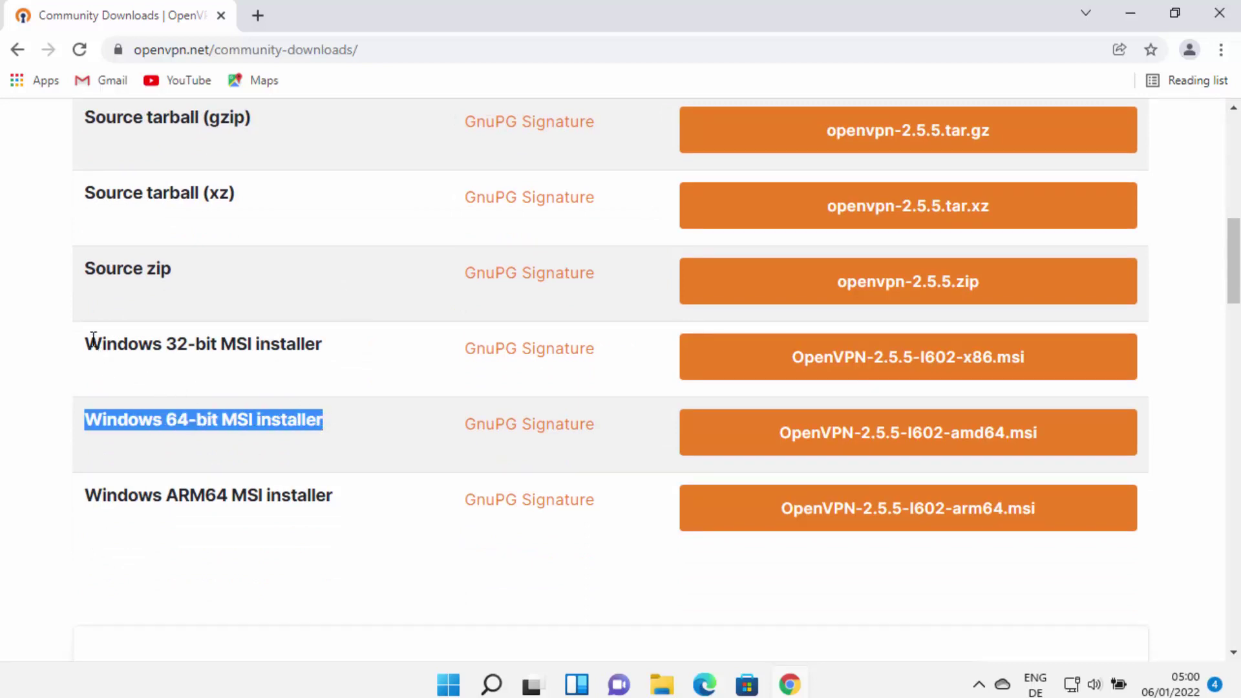
drag(87, 343, 329, 352)
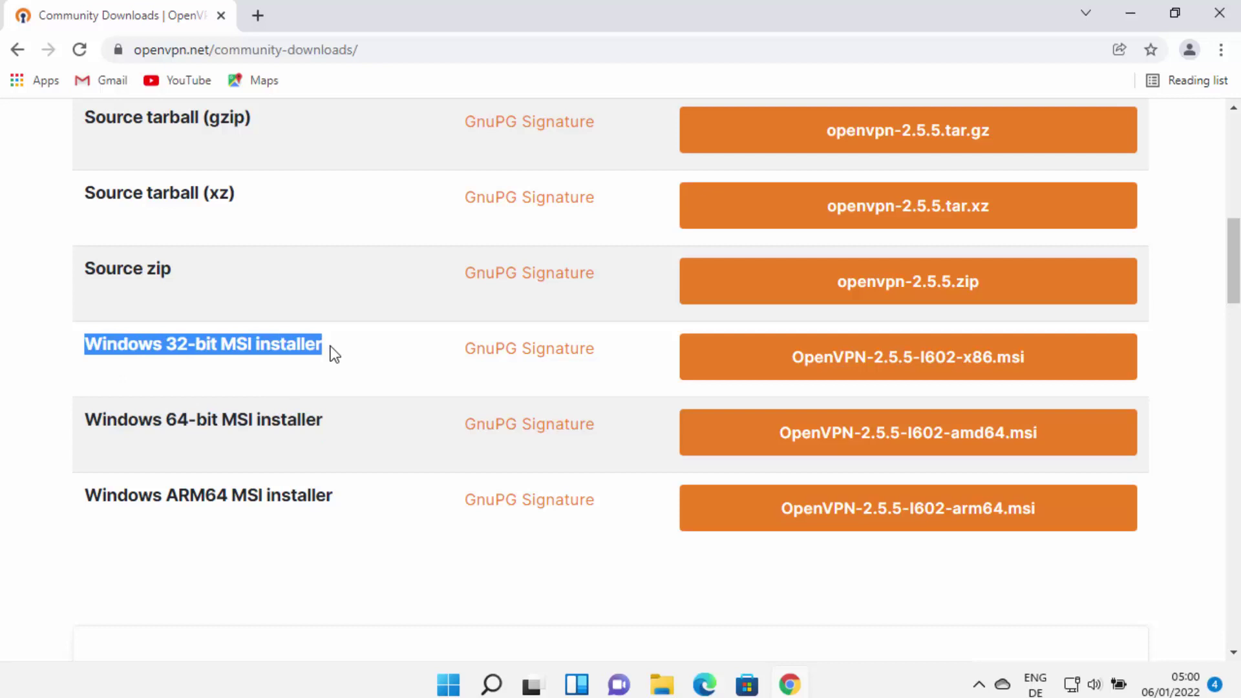
click(91, 419)
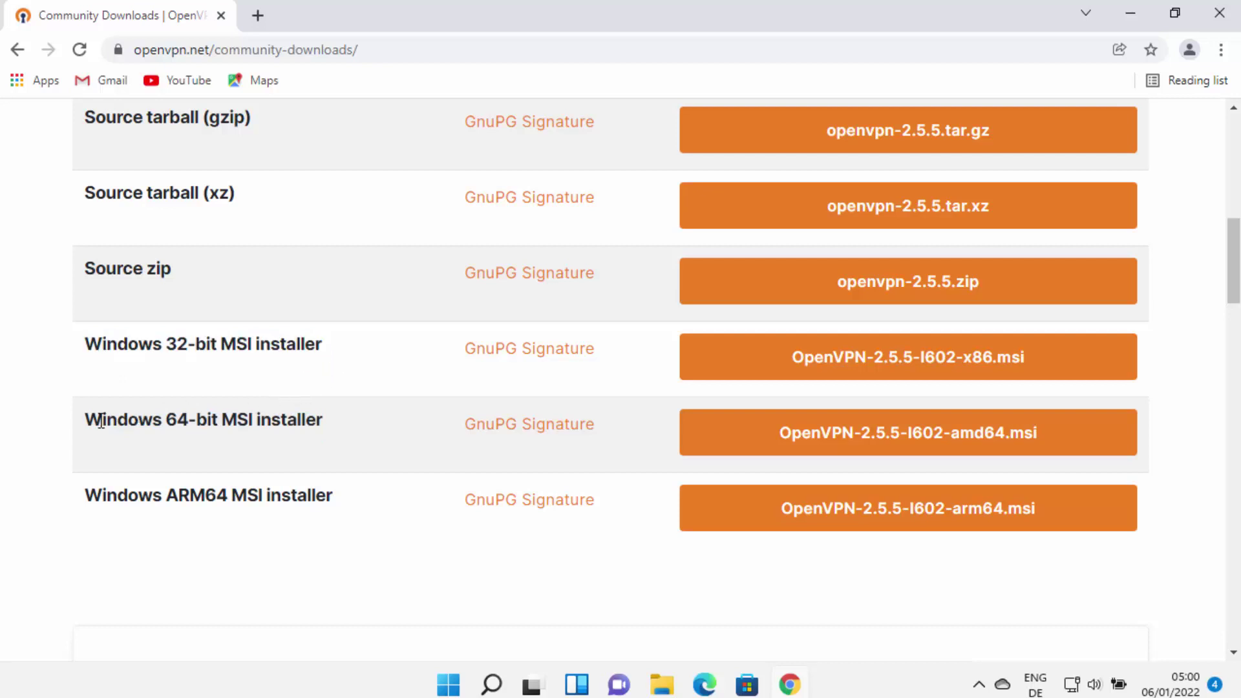
drag(86, 419, 322, 420)
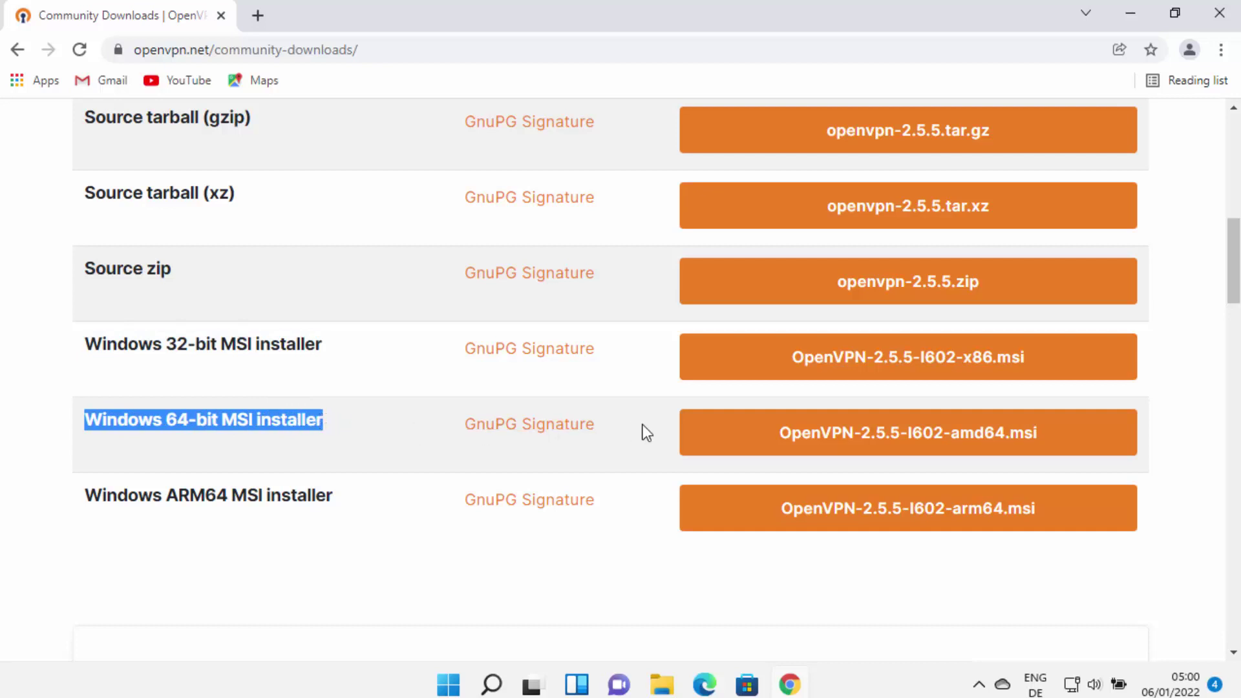
click(917, 435)
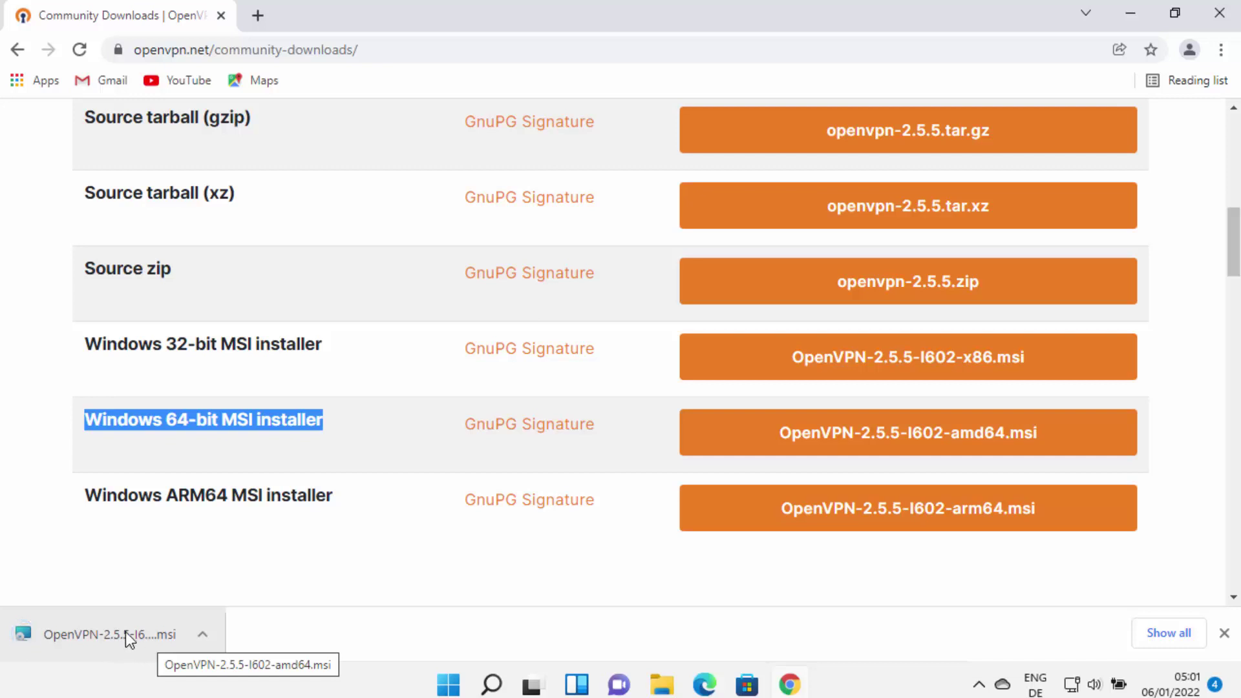
- Run the OpenVPN 2.5.5 installer with Install Now and approve the User Account Control prompt
click(125, 630)
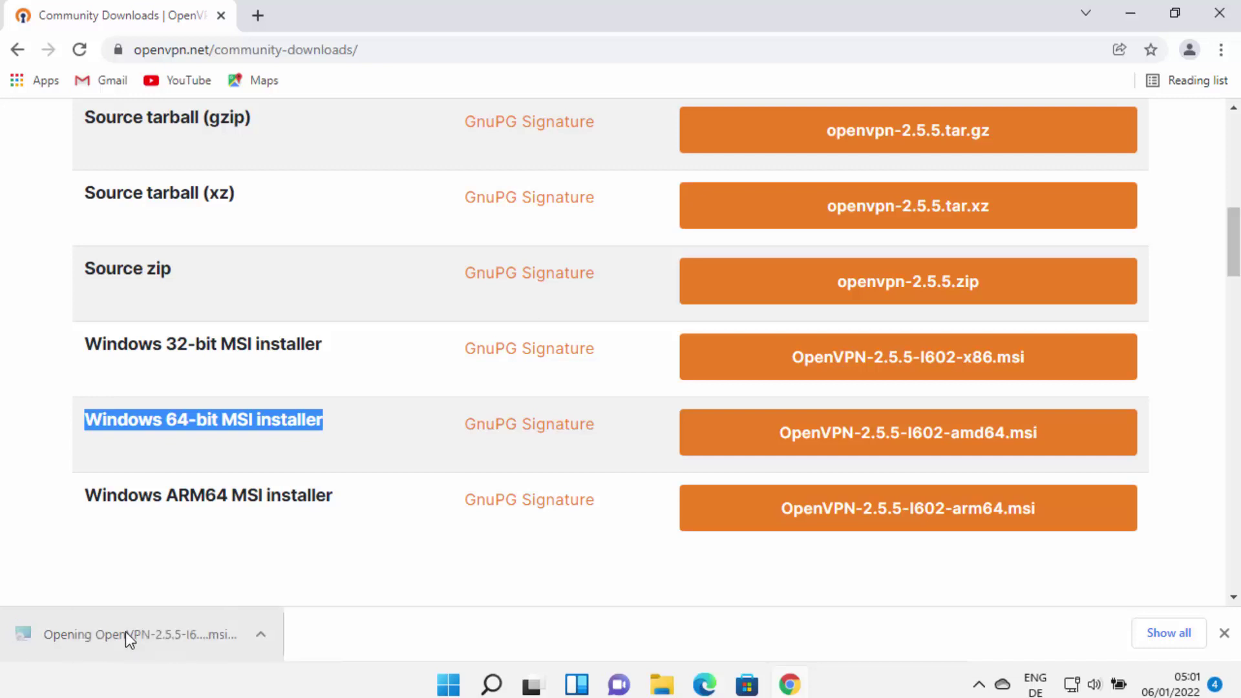
click(1129, 21)
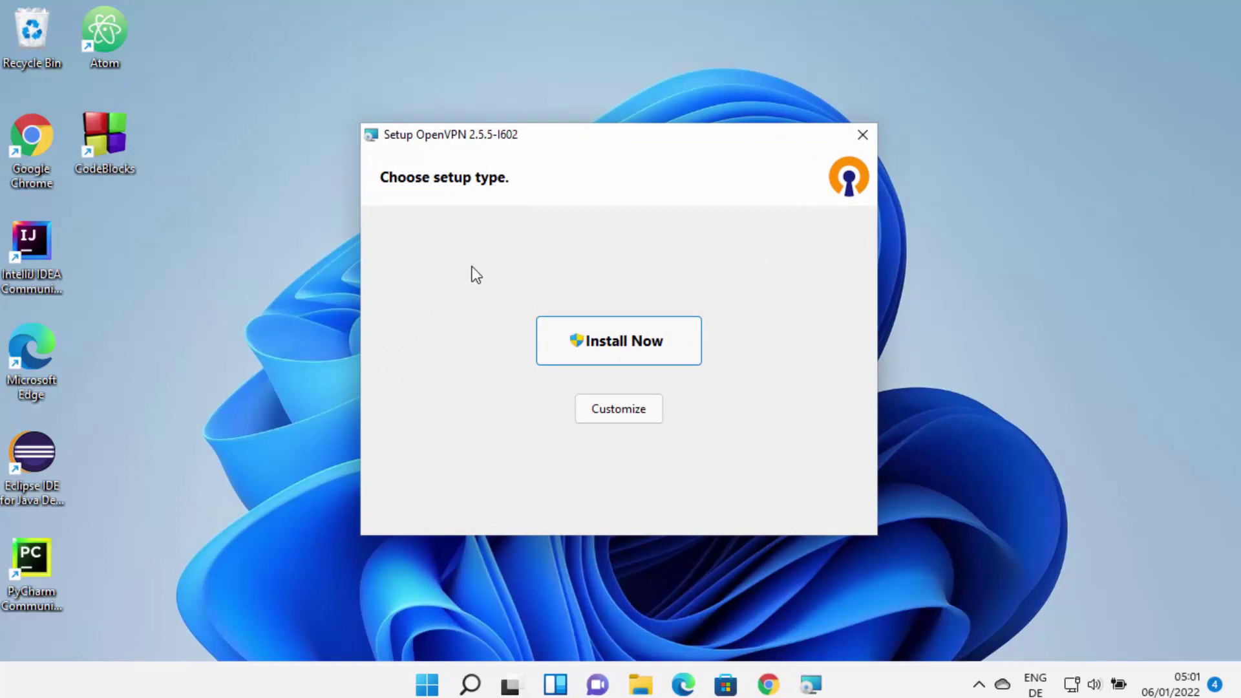
click(610, 343)
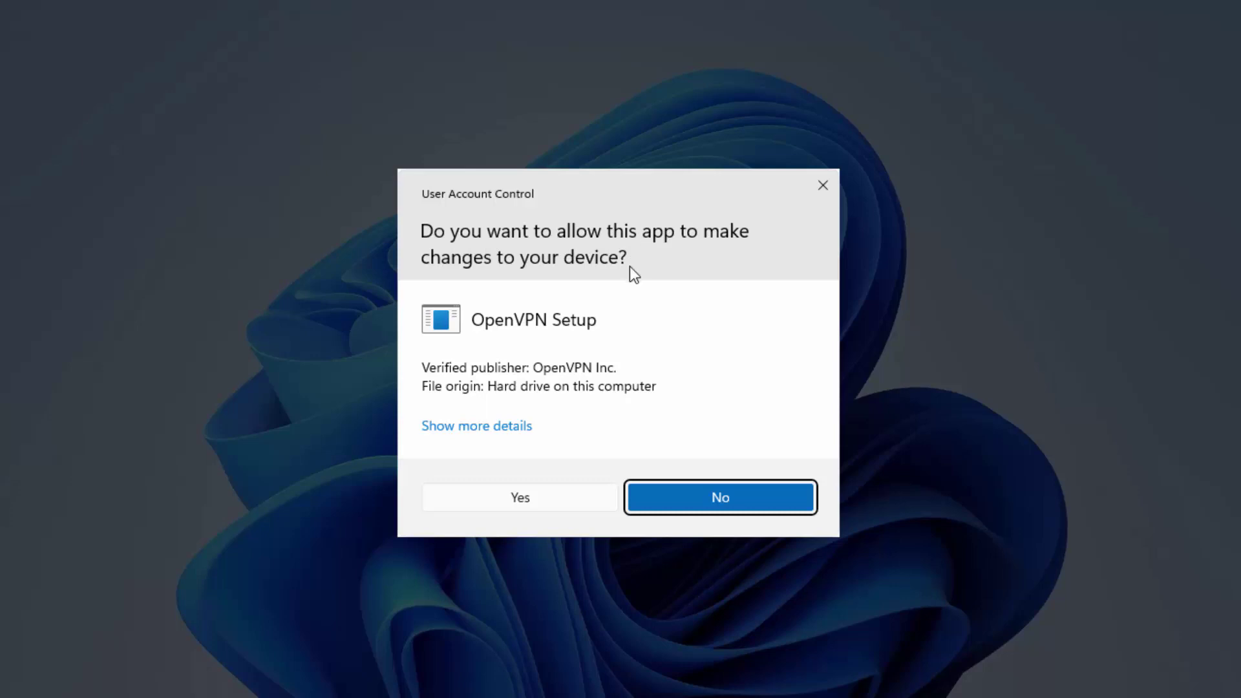
click(519, 499)
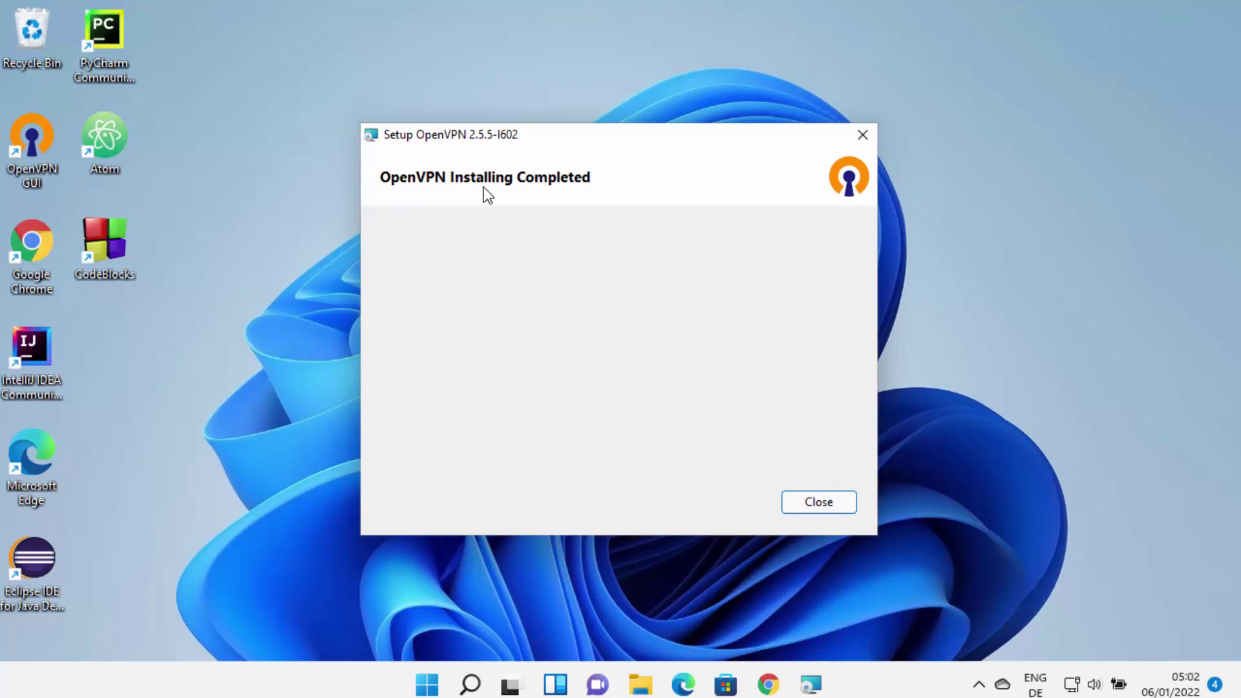
- Close the finished installer and launch OpenVPN GUI from a Start search for 'openvpn'
click(825, 510)
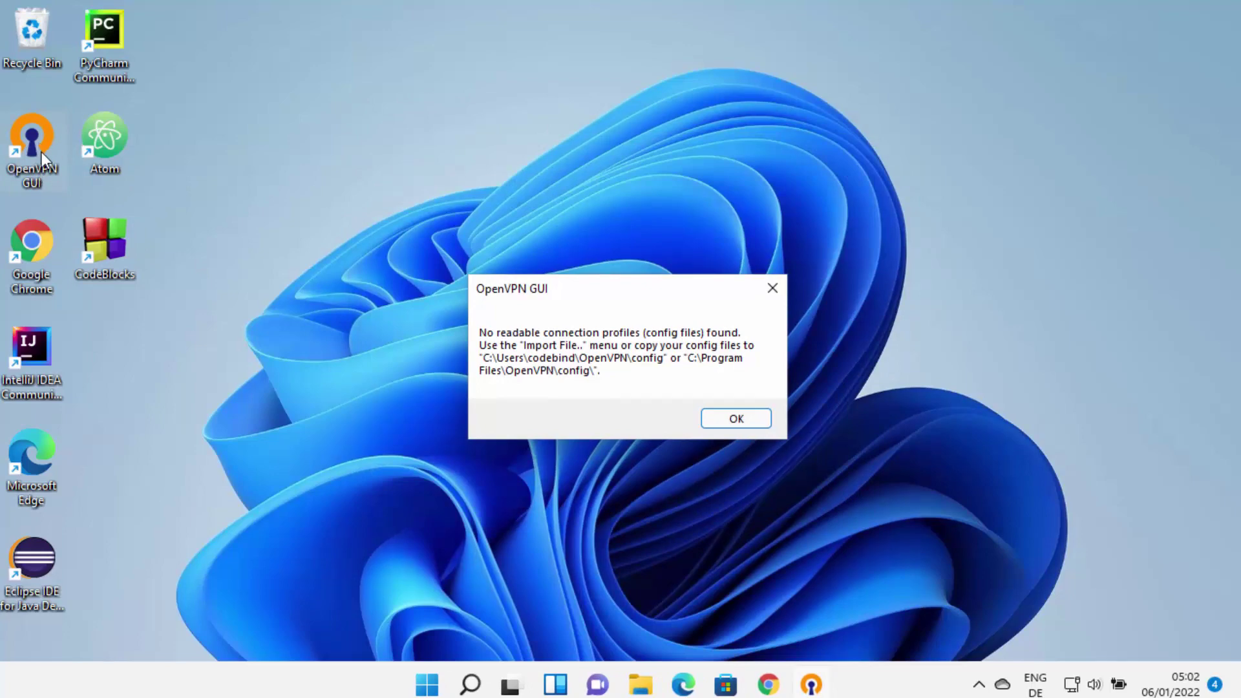
click(421, 680)
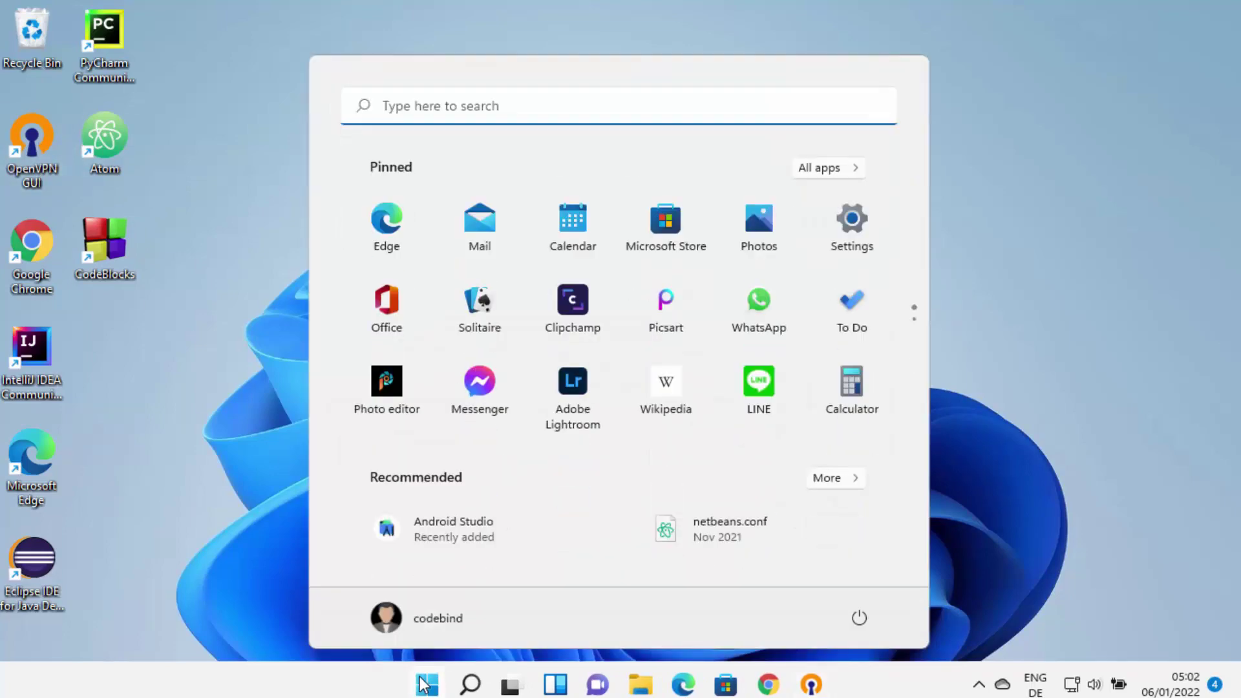
click(460, 106)
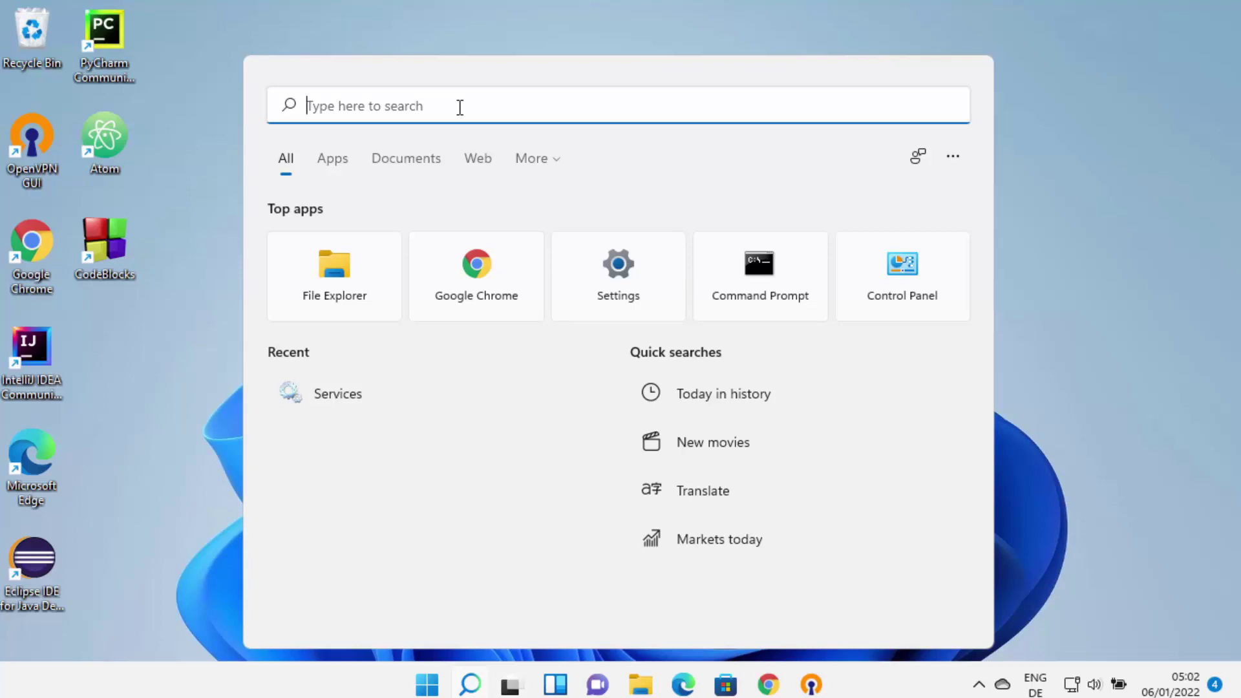
text(openvpn)
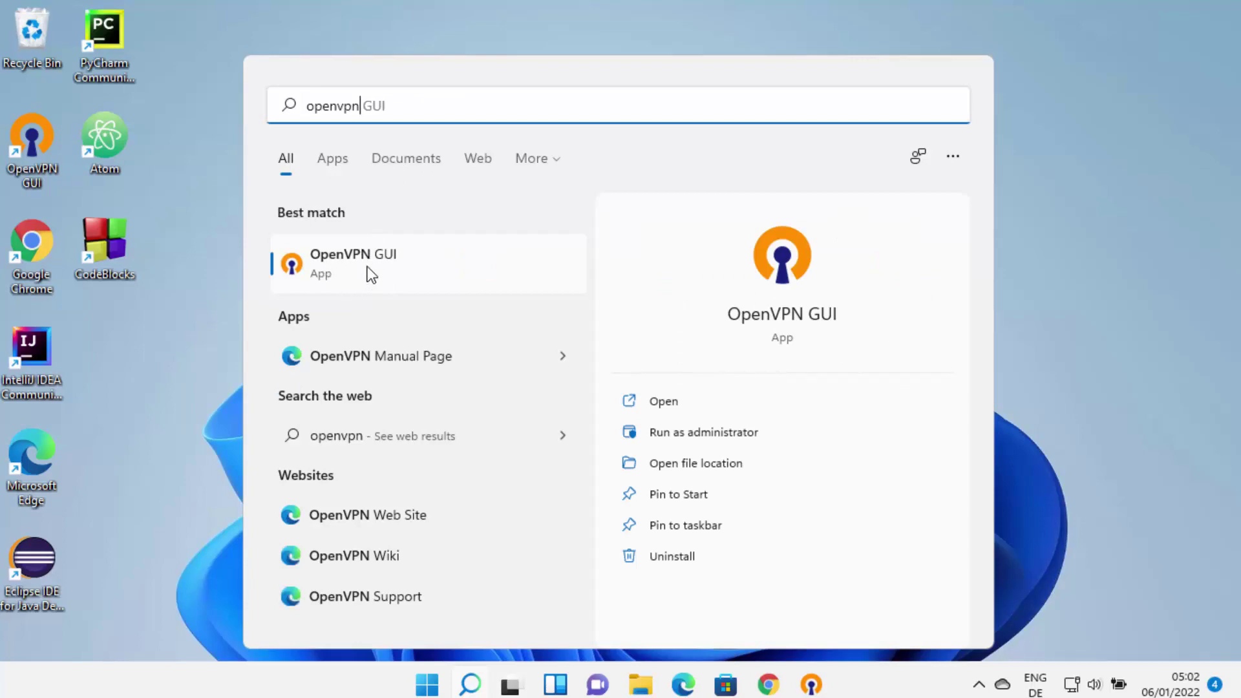
key(Return)
- Browse the Start menu's full list of installed apps
click(427, 687)
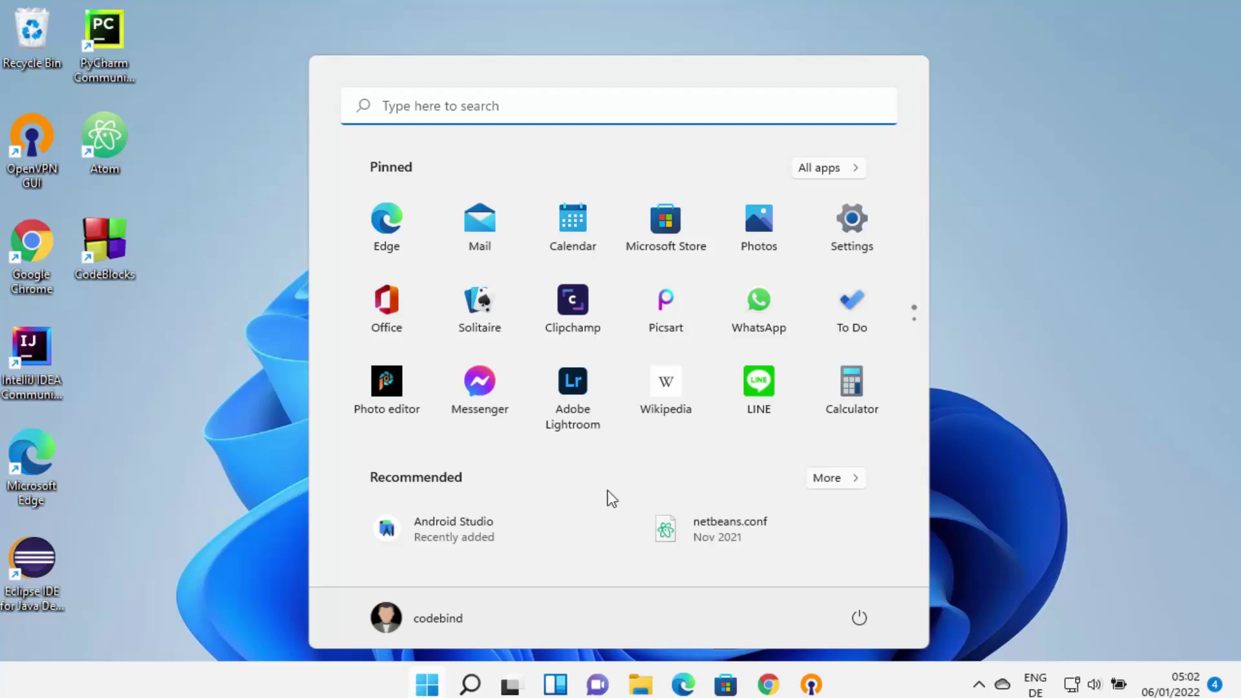
click(844, 169)
scroll(632, 303, down, 4)
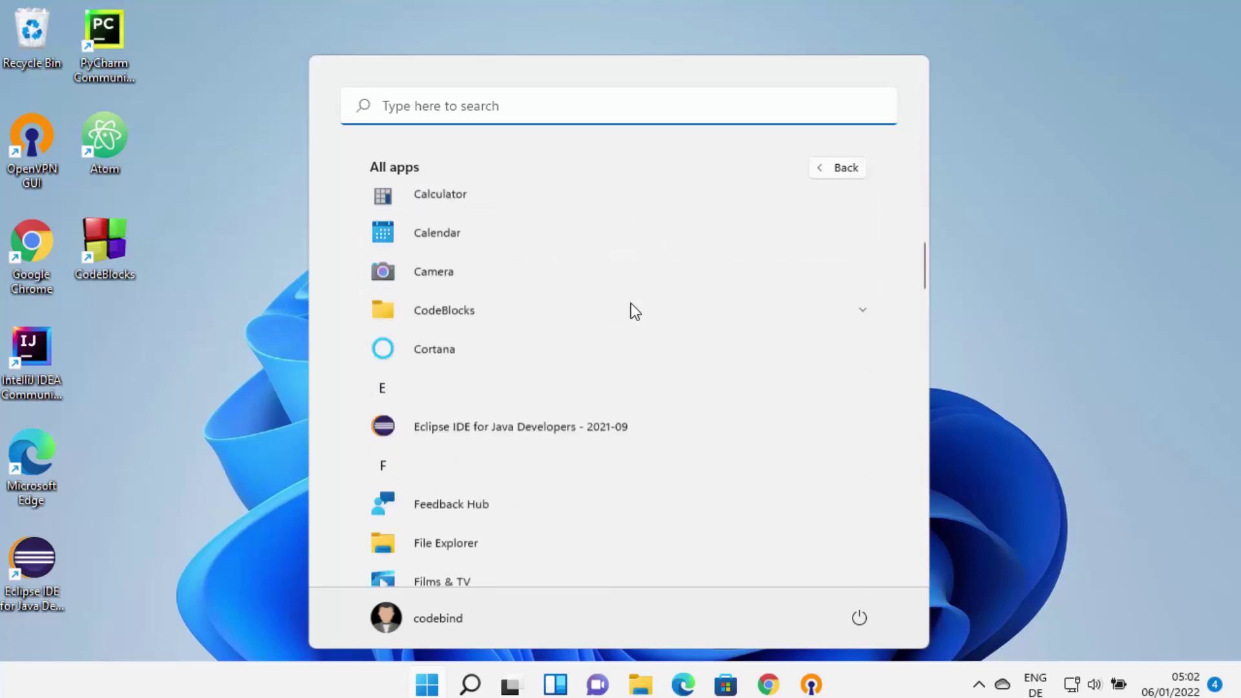
scroll(631, 304, down, 15)
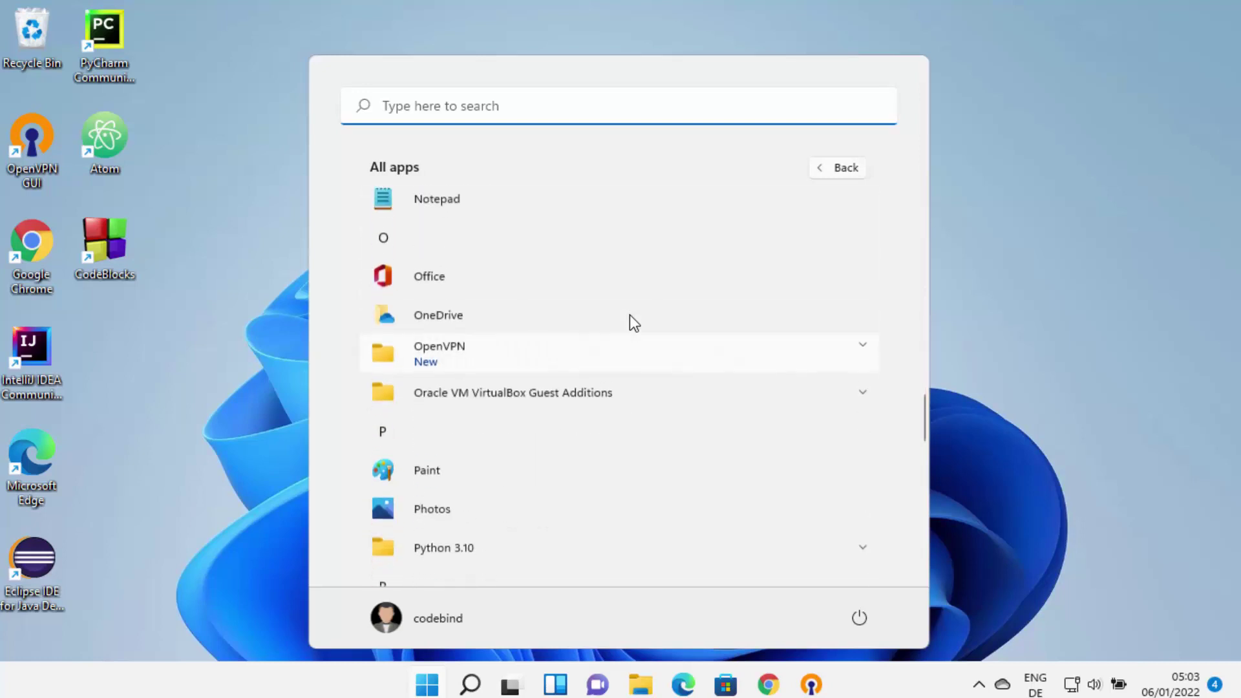
scroll(629, 316, up, 1)
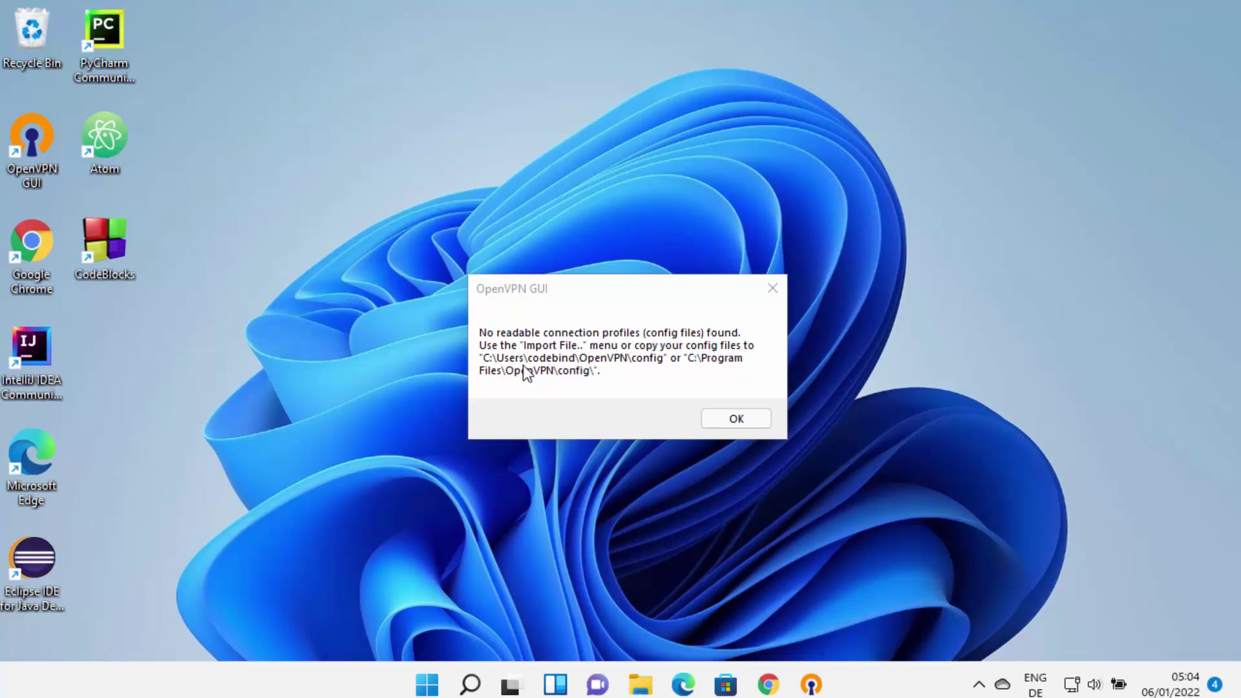
- Dismiss the 'No readable connection profiles' message with OK
click(491, 360)
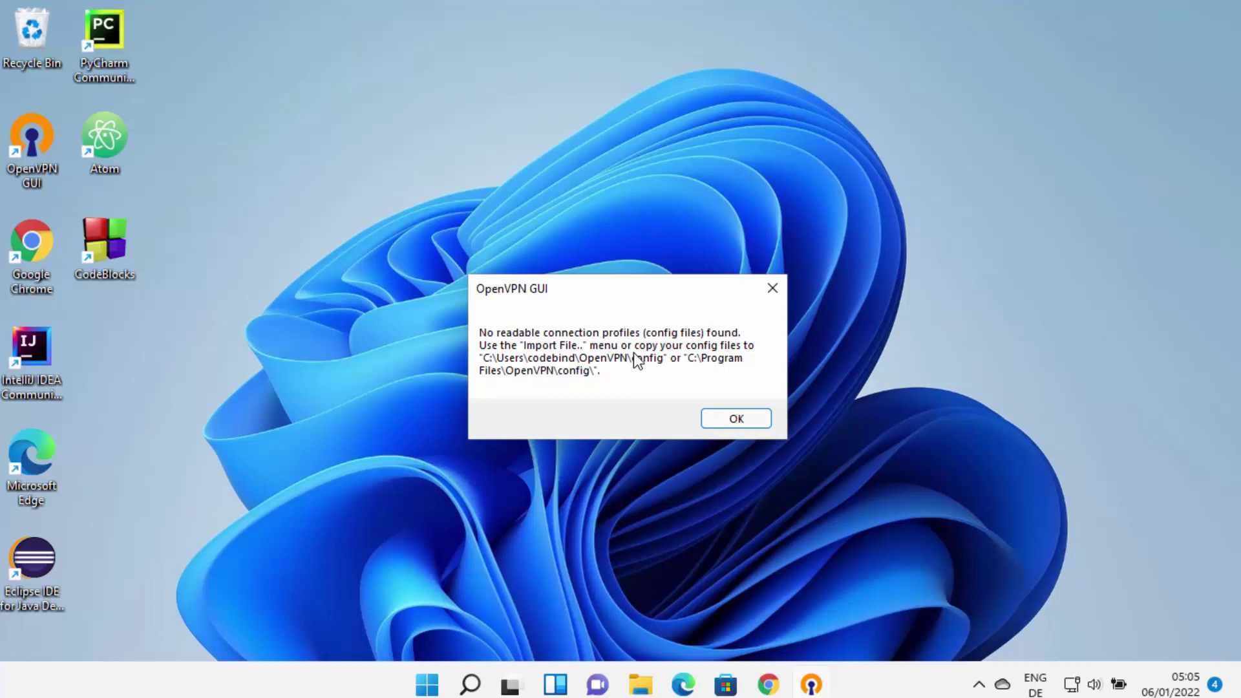
click(721, 426)
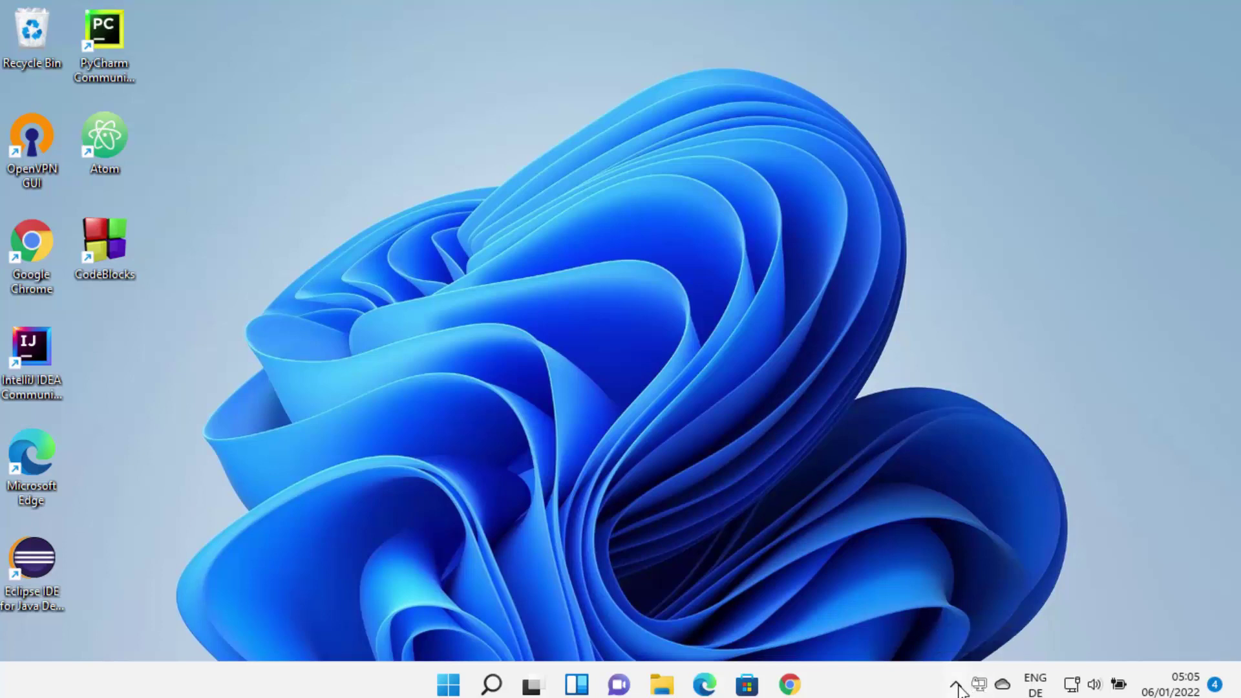
- Open the OpenVPN GUI tray icon's menu and show its Import submenu
click(956, 687)
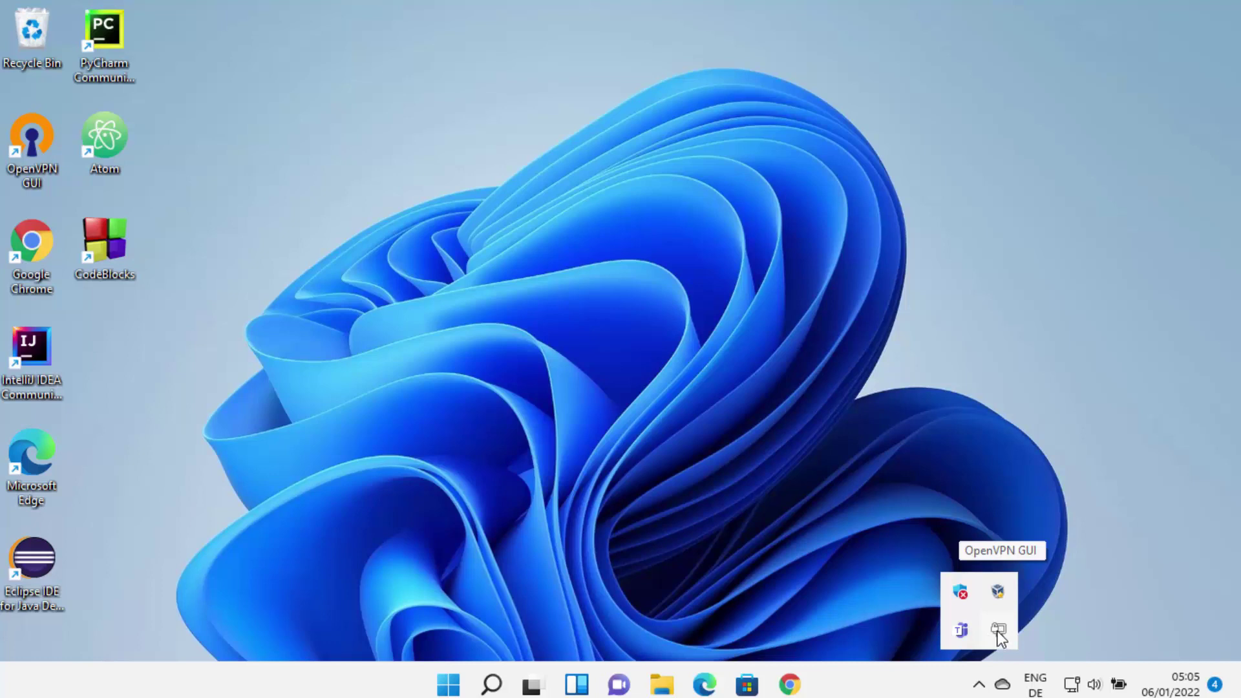
click(505, 486)
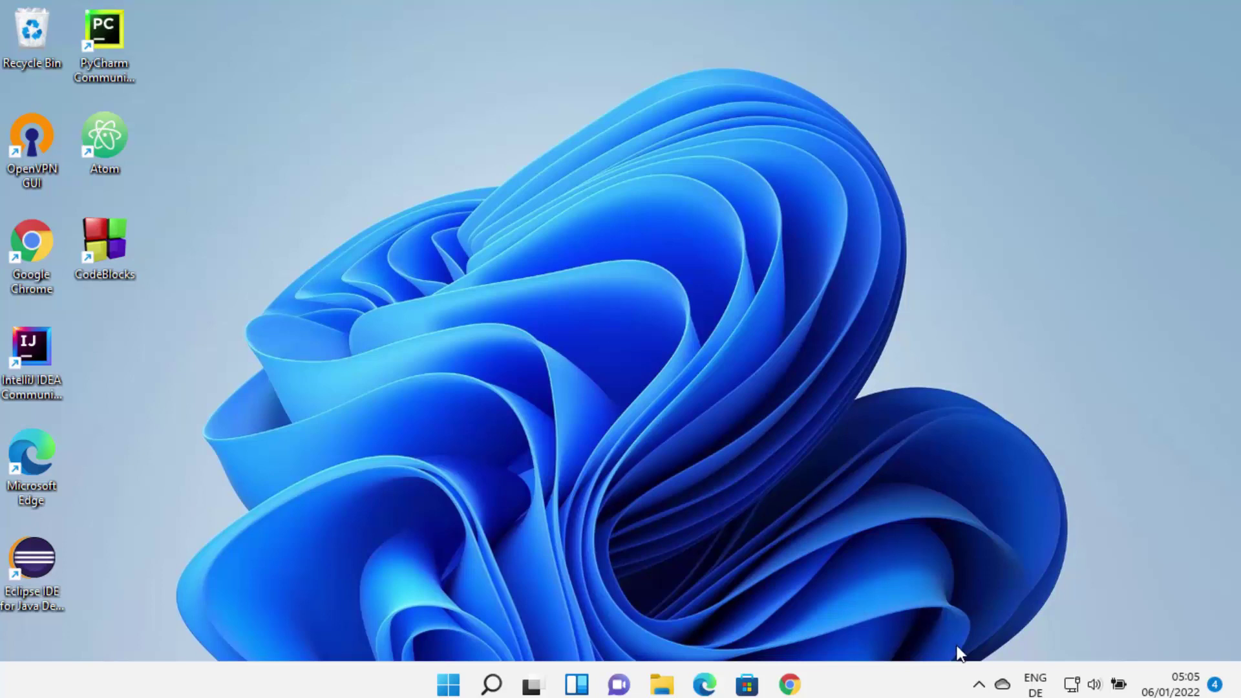
click(978, 684)
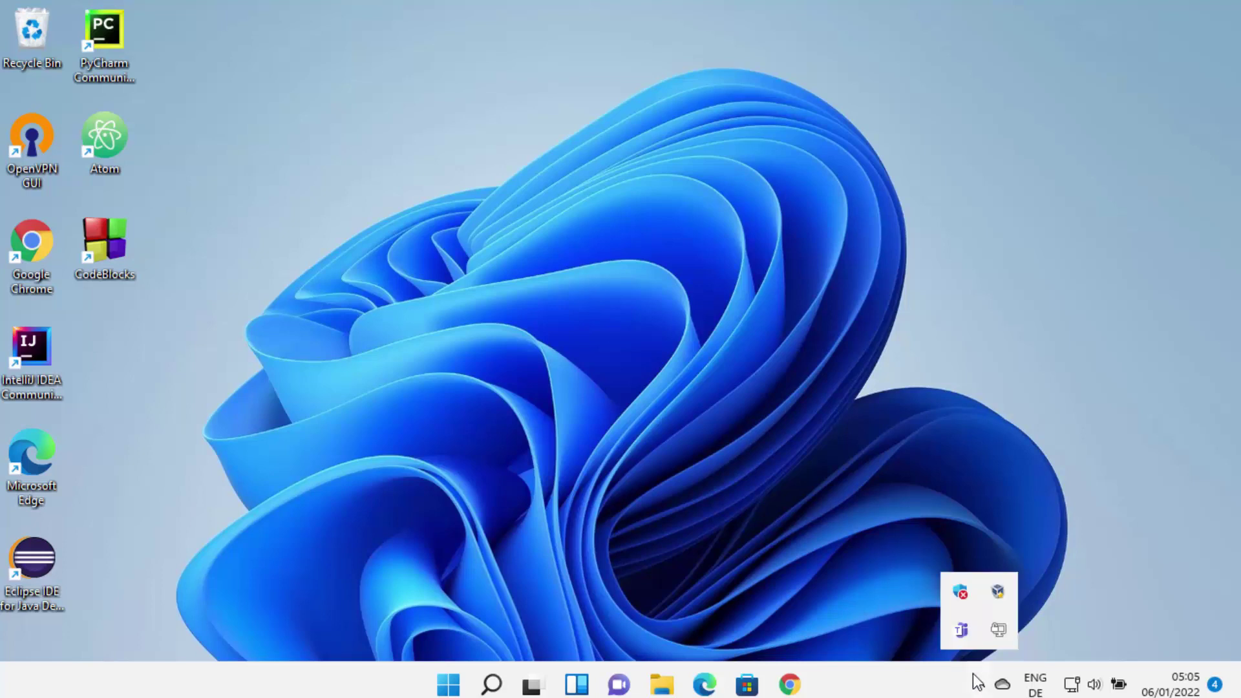
right_click(998, 631)
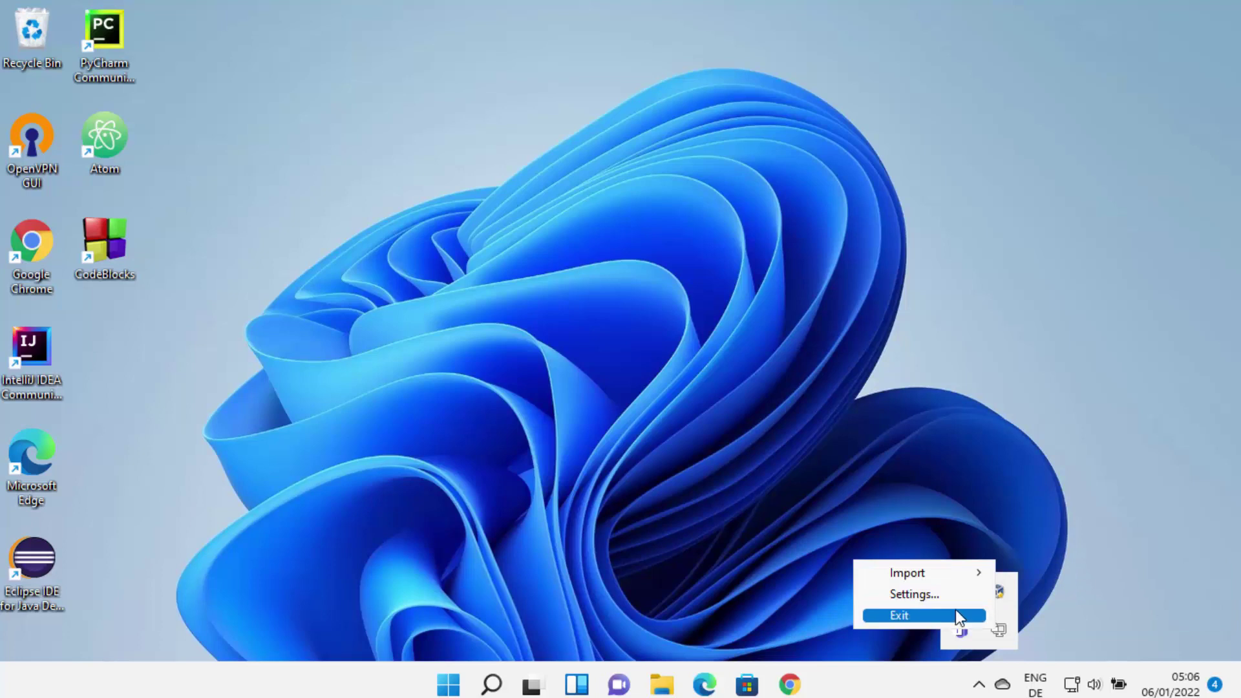
mouse_move(963, 576)
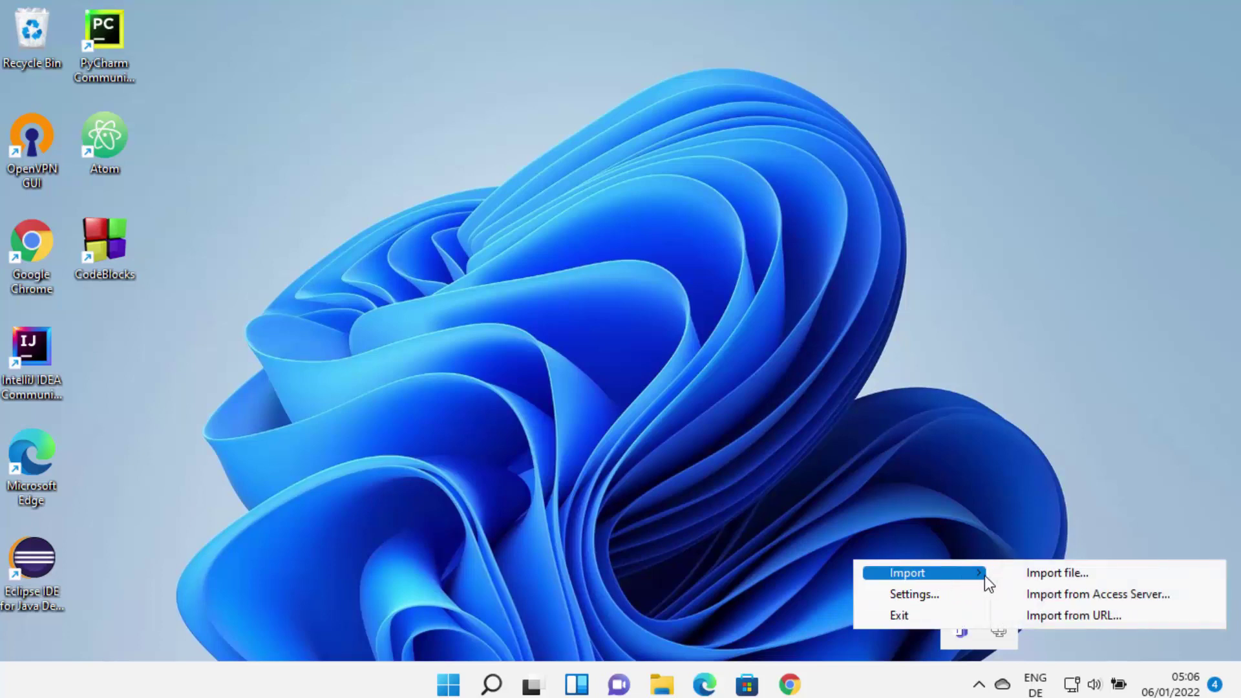
- Open the Import file picker, move it to the screen centre, then cancel
click(1041, 575)
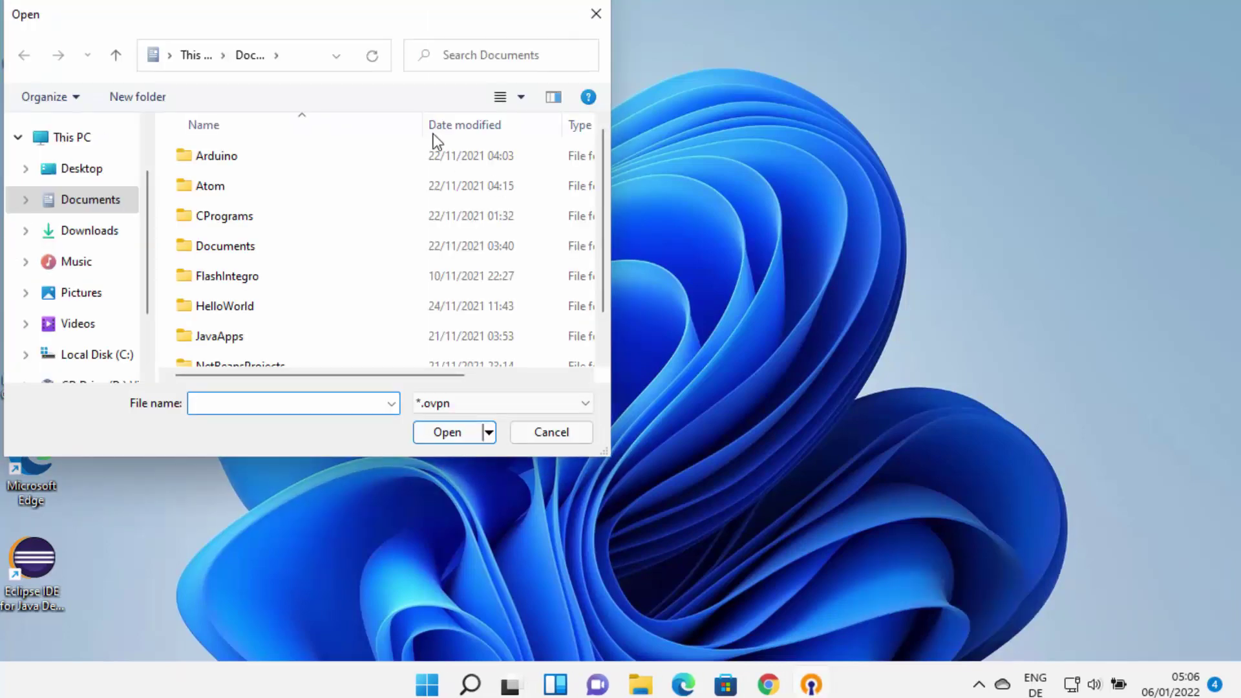
drag(358, 21, 620, 109)
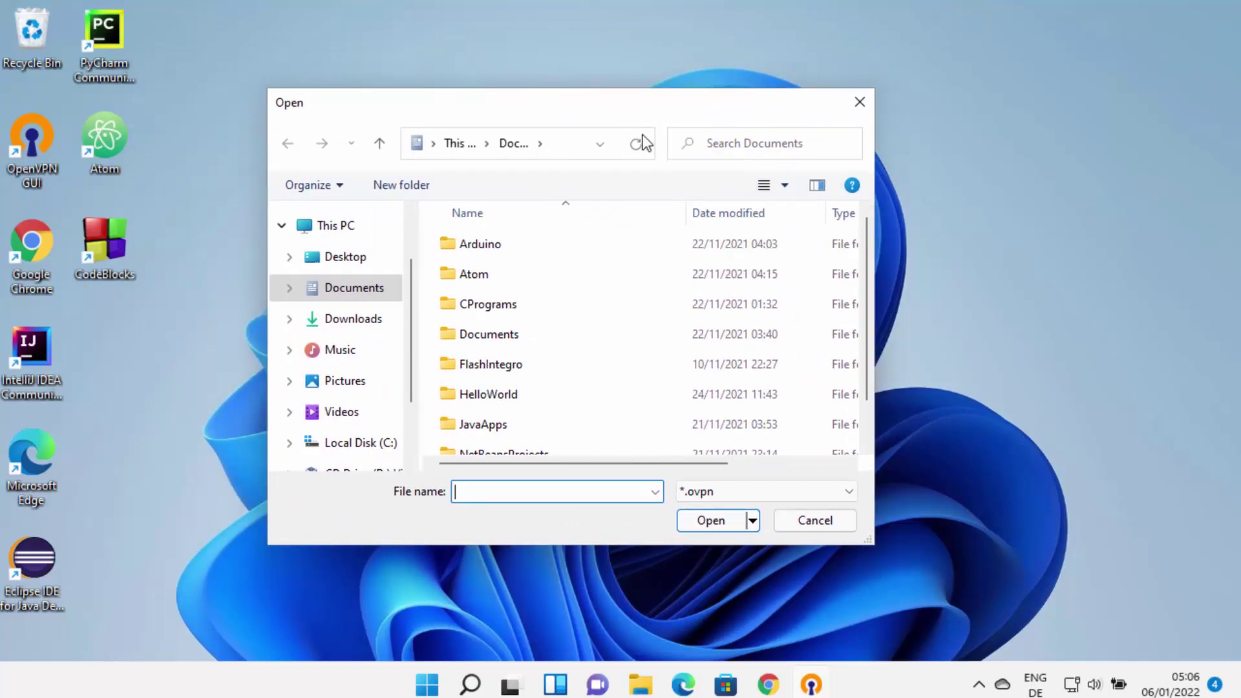
click(812, 521)
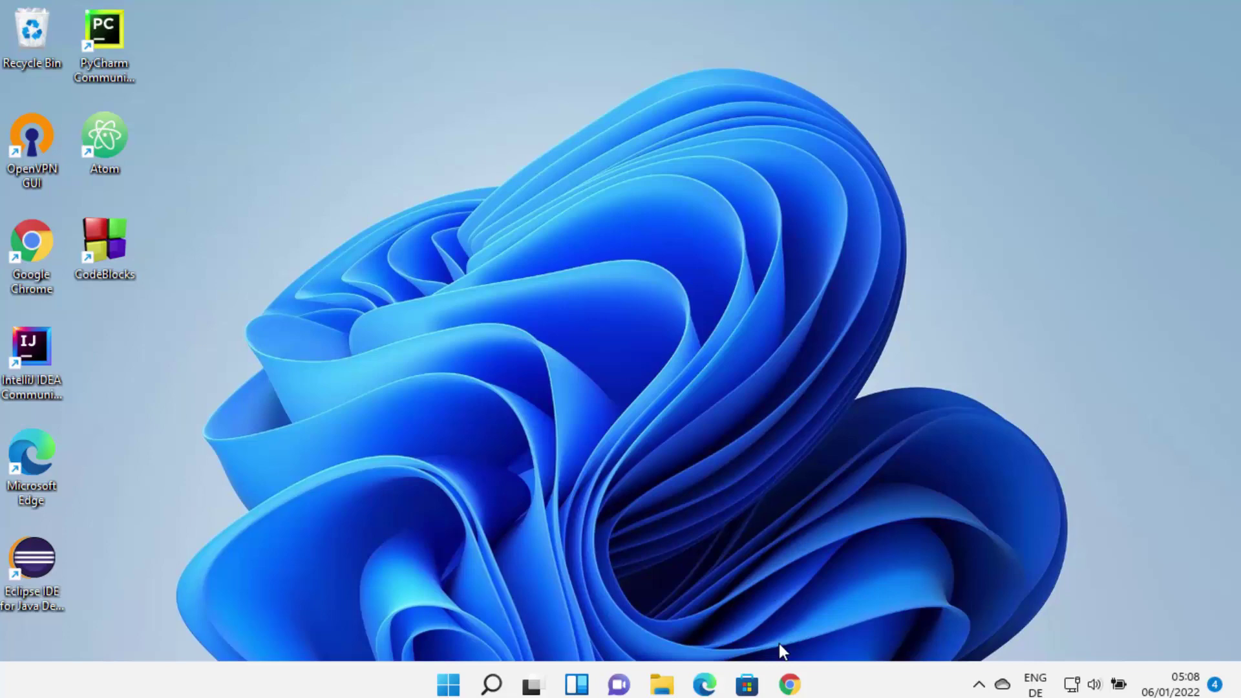
- Open vpnbook.com from the search results, go to Free VPN and close the ad
click(789, 683)
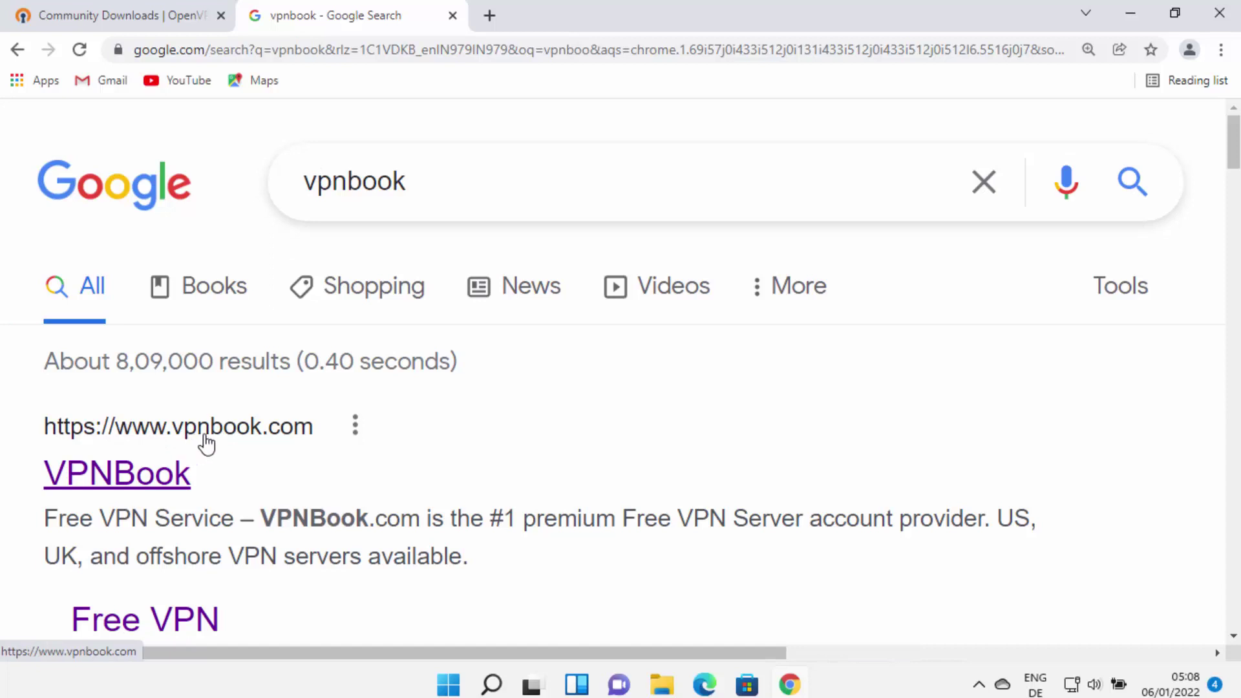
click(163, 477)
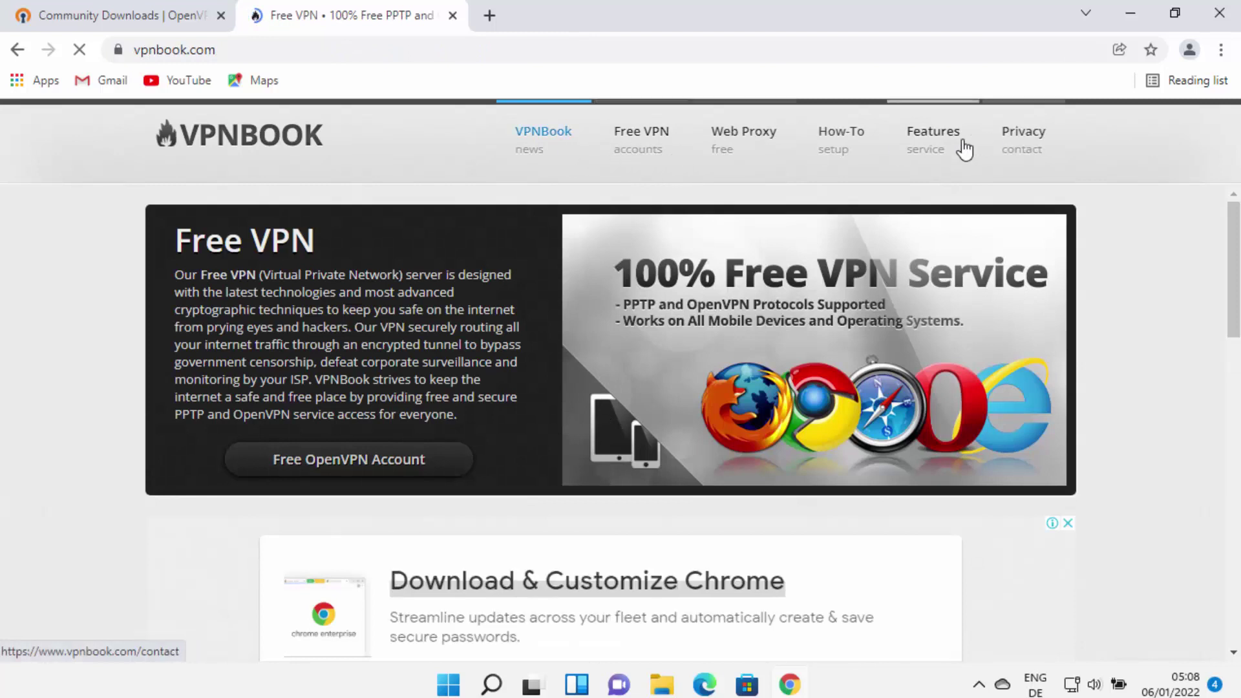
click(646, 155)
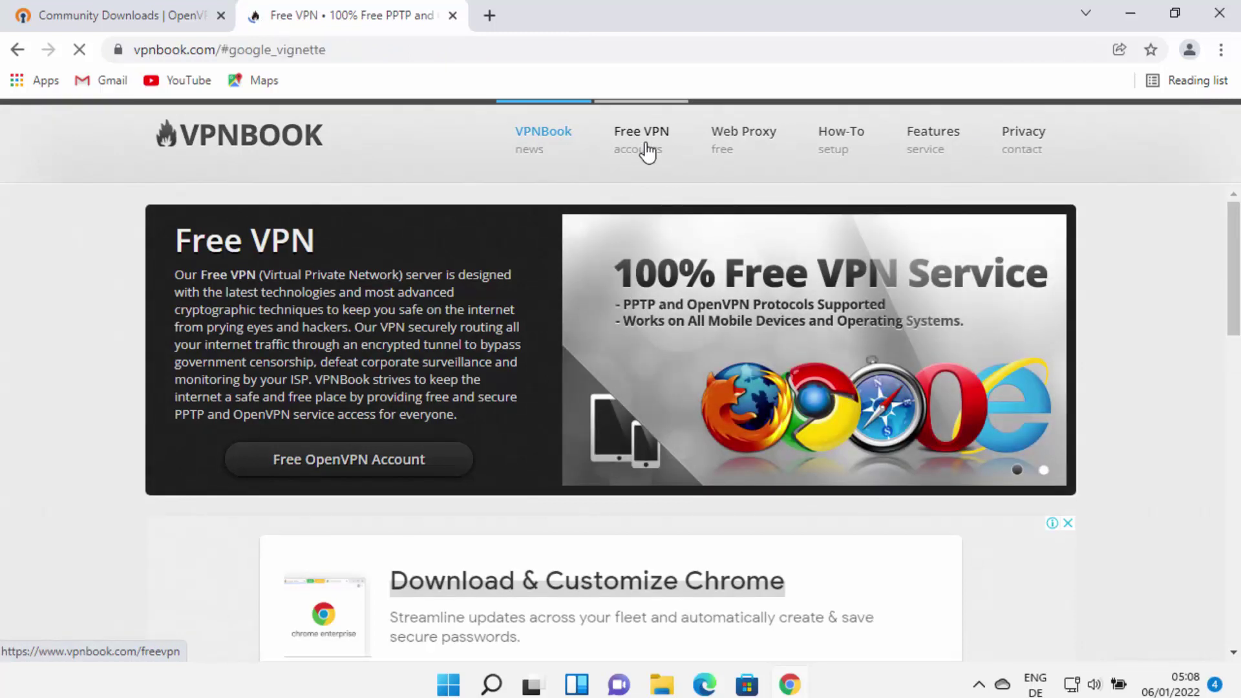
click(662, 466)
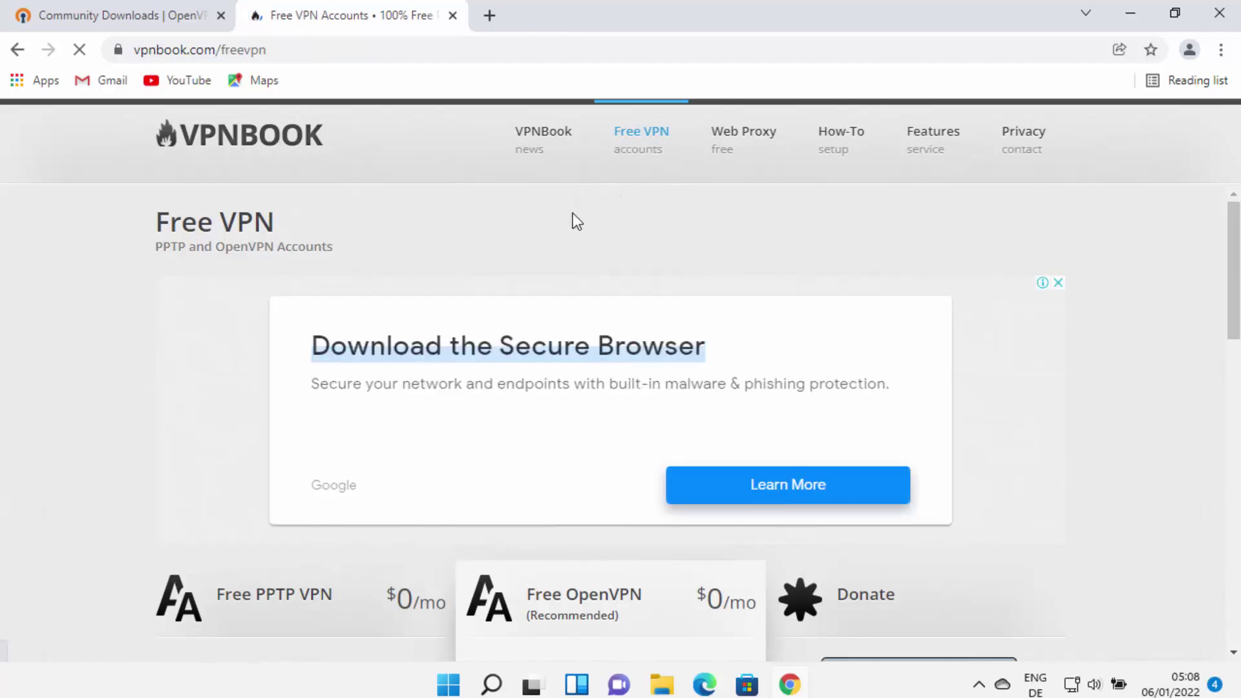
- Scroll to the Free OpenVPN section and download the US1 OpenVPN Certificate Bundle
scroll(632, 239, down, 3)
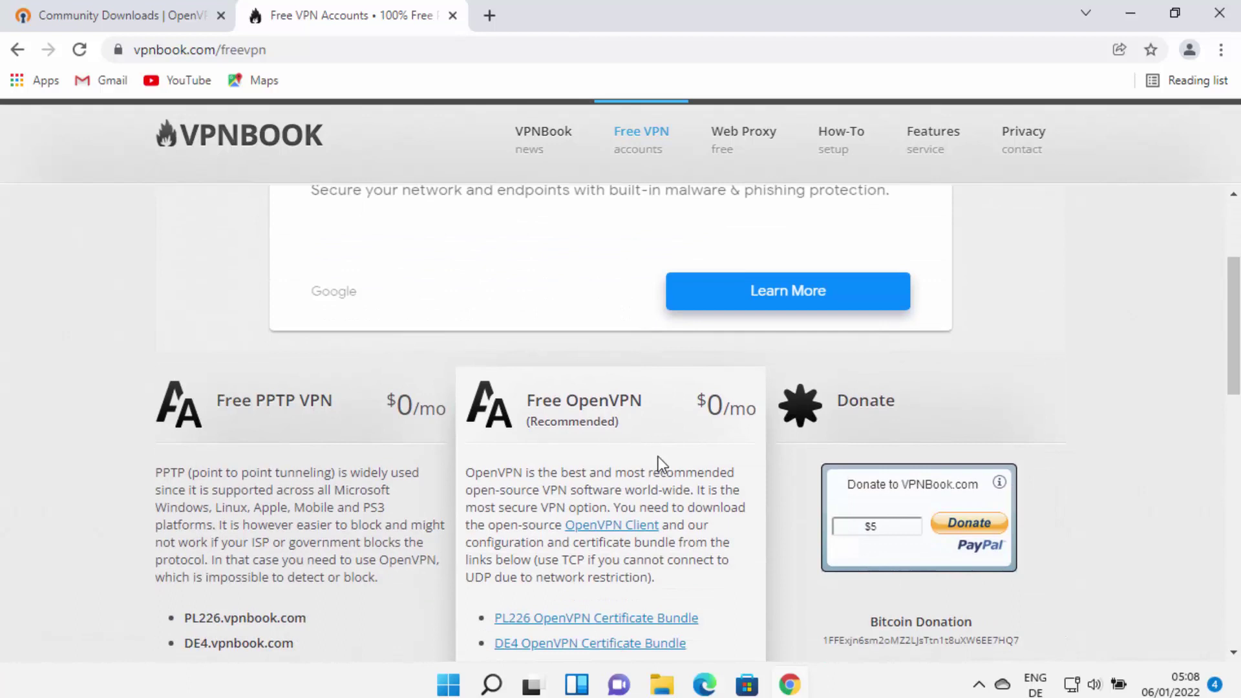
scroll(658, 457, down, 2)
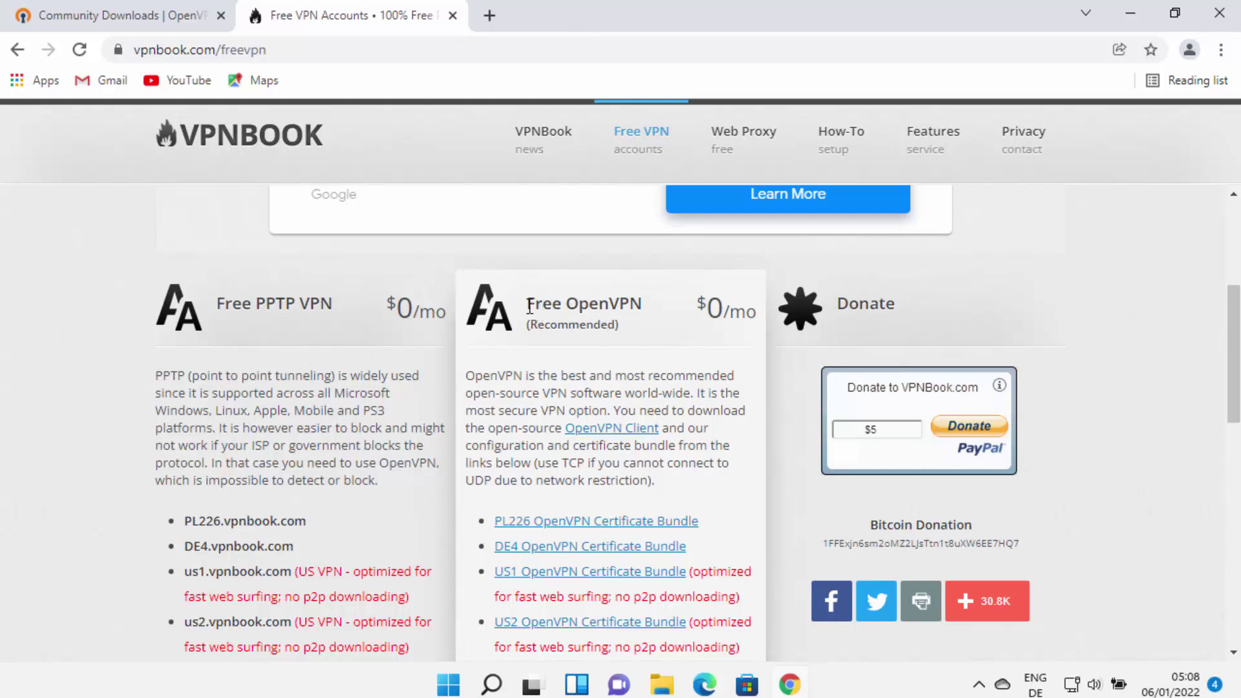
drag(525, 304, 644, 305)
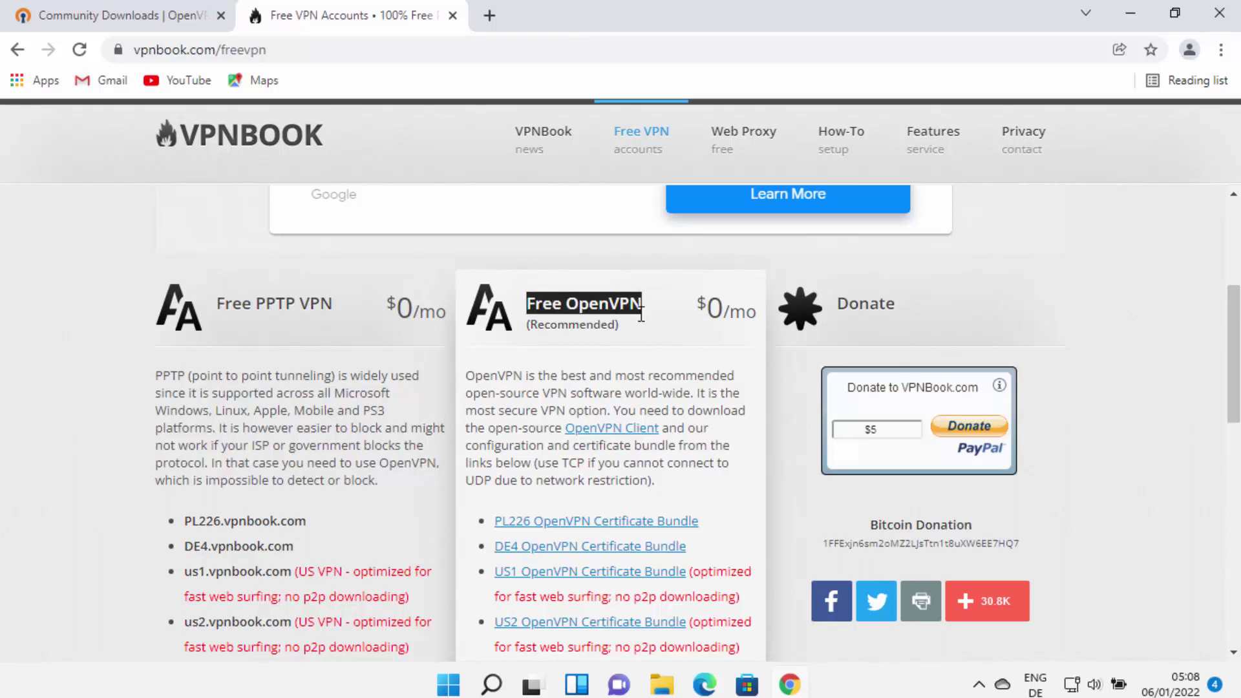
scroll(639, 336, down, 1)
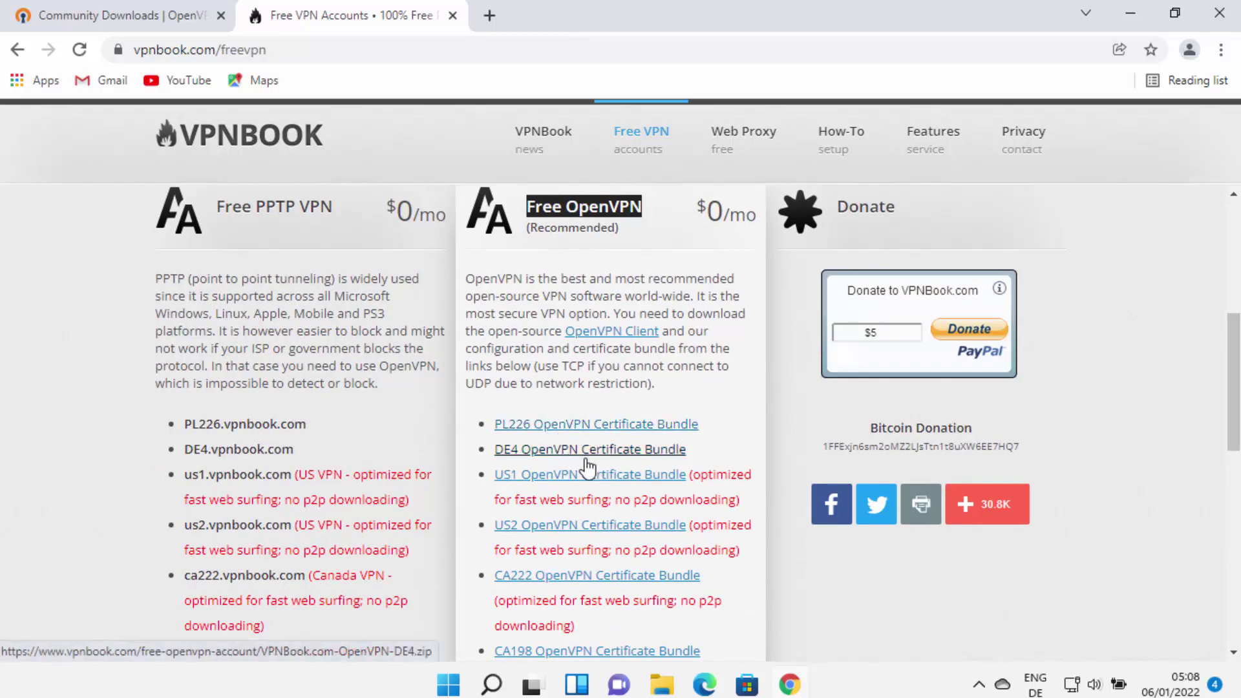
scroll(615, 424, down, 3)
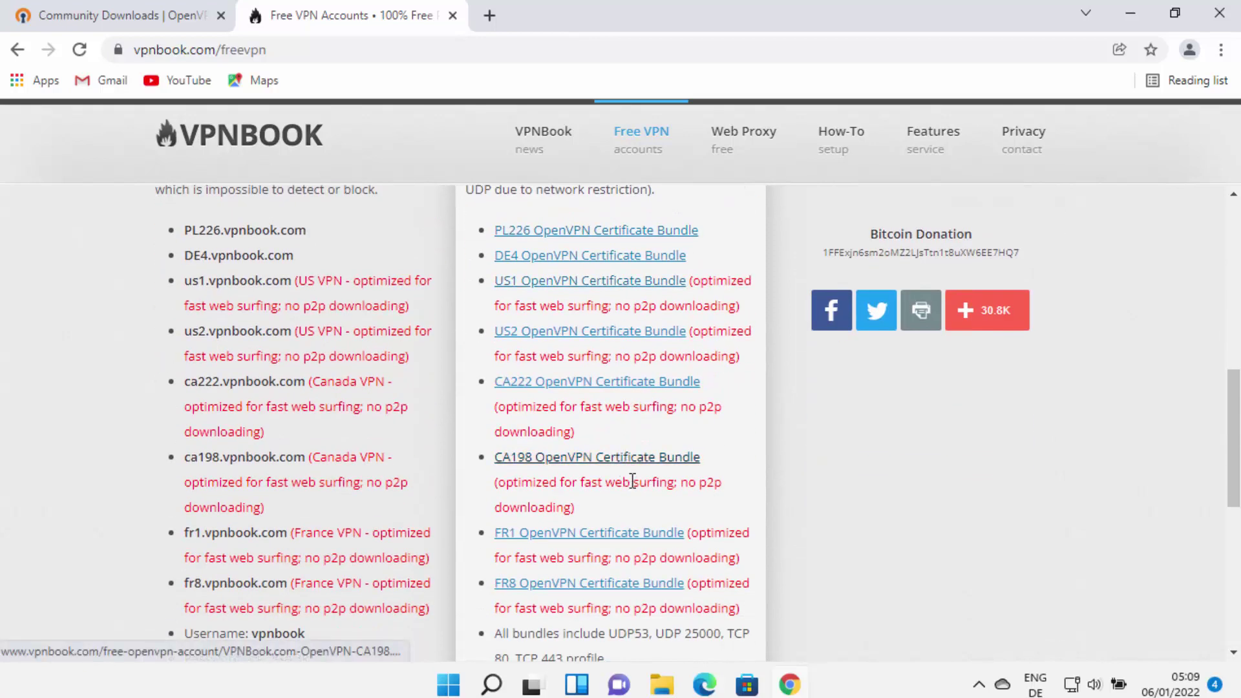
scroll(642, 549, up, 3)
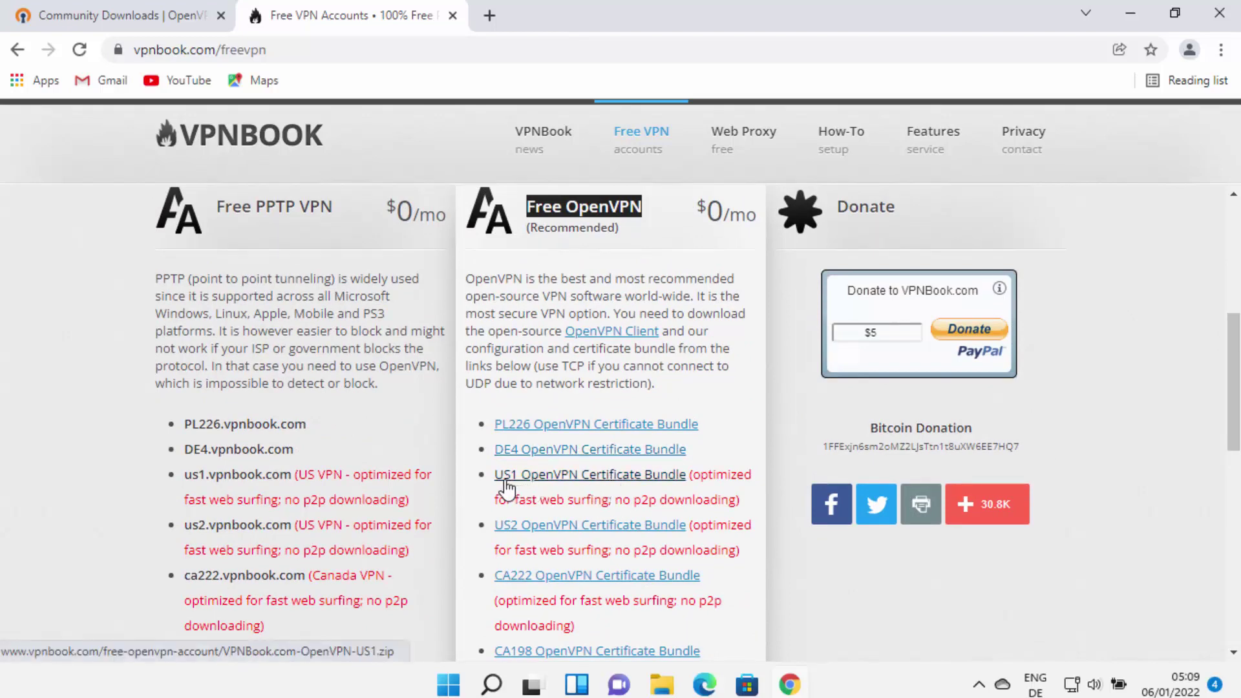
click(605, 482)
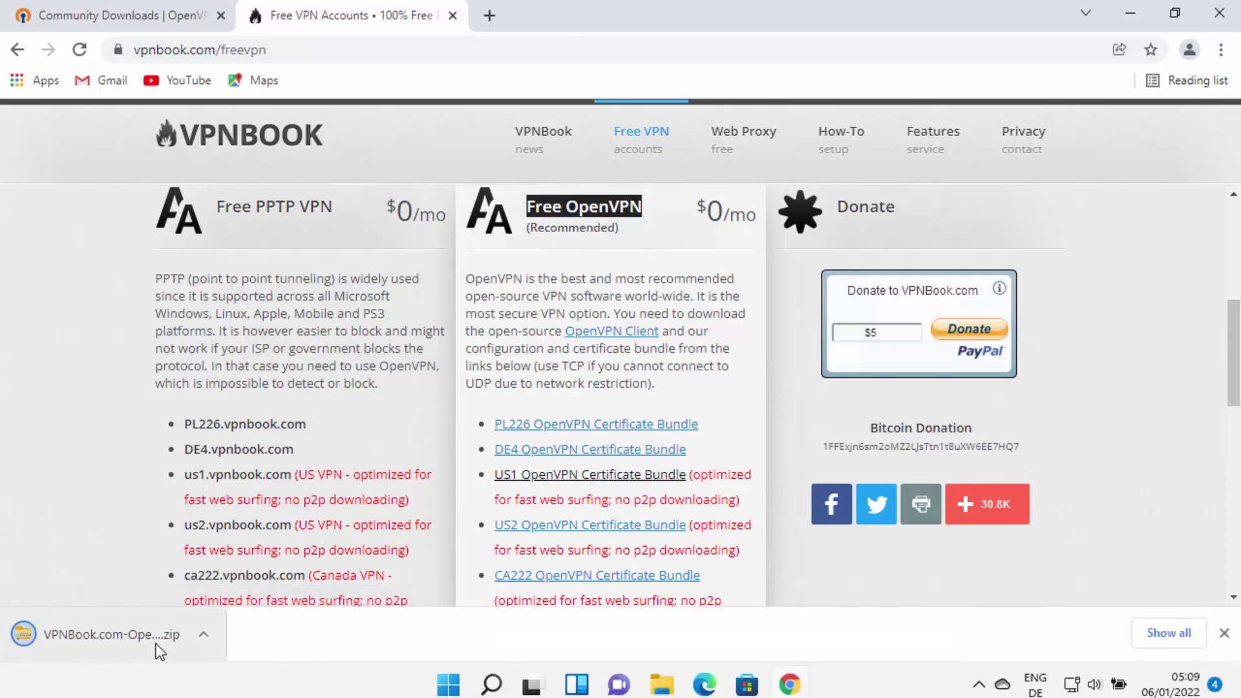
- Extract VPNBook.com-OpenVPN-US1.zip into a new folder in Downloads
click(129, 637)
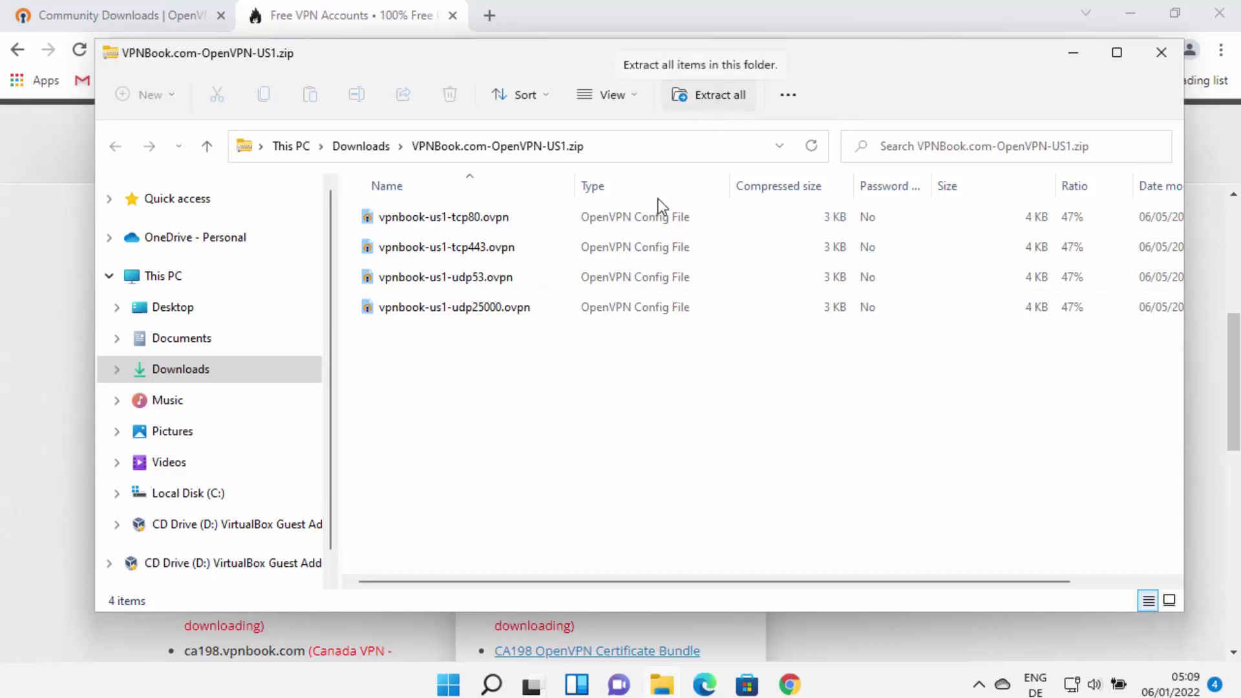
right_click(538, 372)
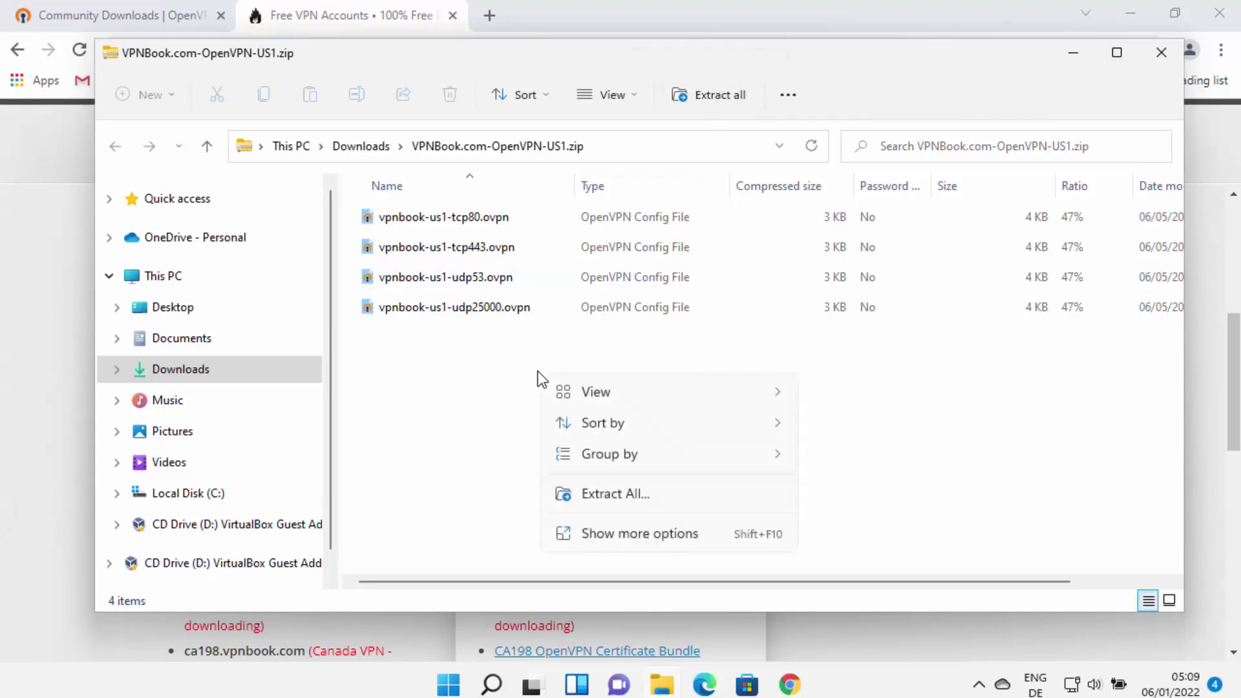
click(594, 498)
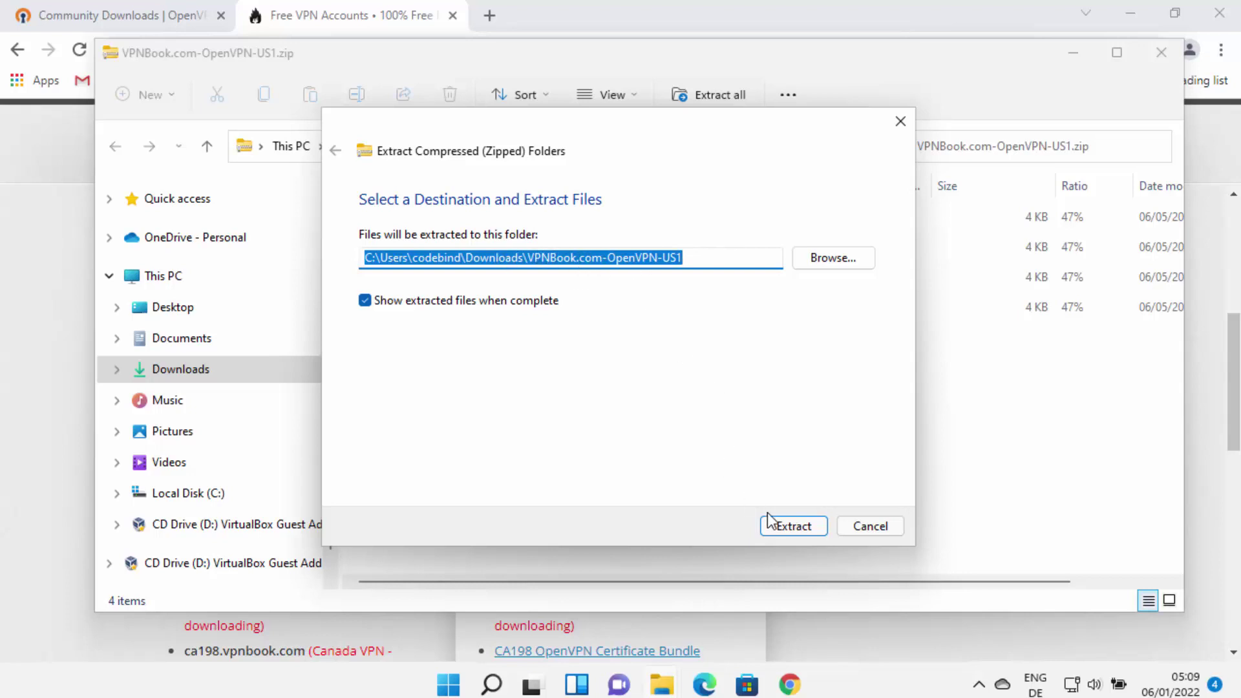
click(783, 527)
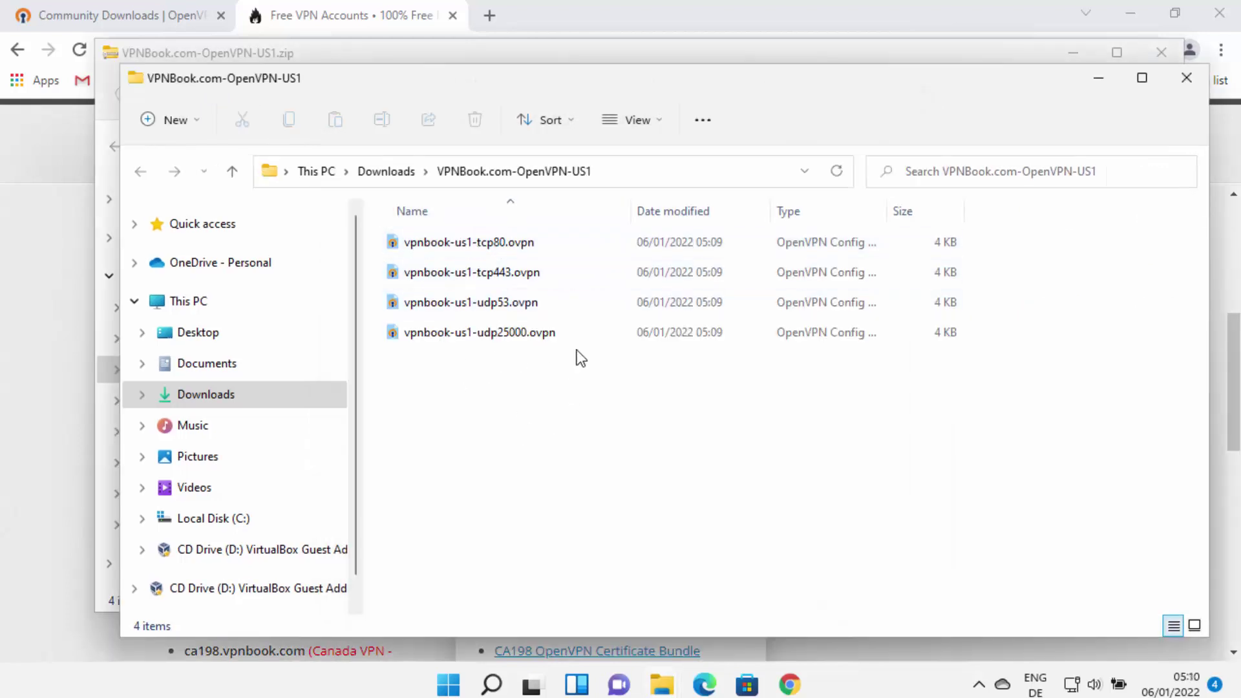
- Copy the extracted folder's path from the address bar and minimize the Explorer windows
click(662, 171)
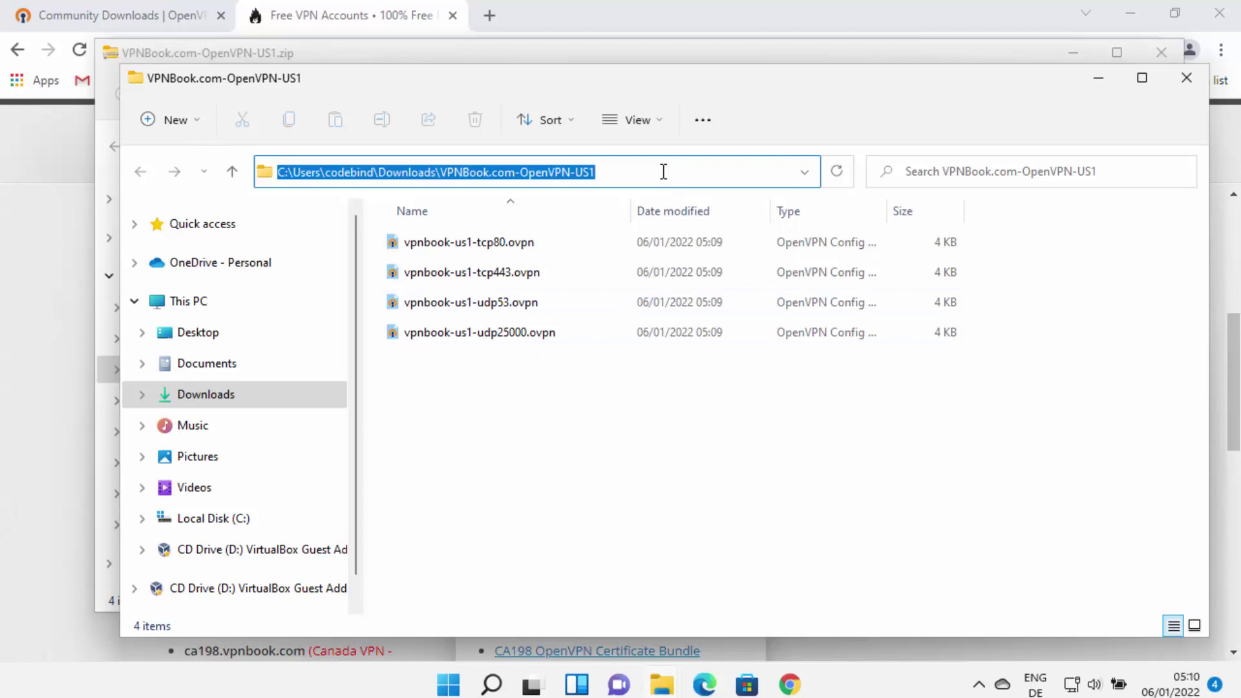
click(663, 171)
key(ctrl+a)
key(ctrl+c)
click(1099, 80)
click(1073, 52)
- Minimize Chrome to reveal the desktop and the hidden tray icons
double_click(1126, 17)
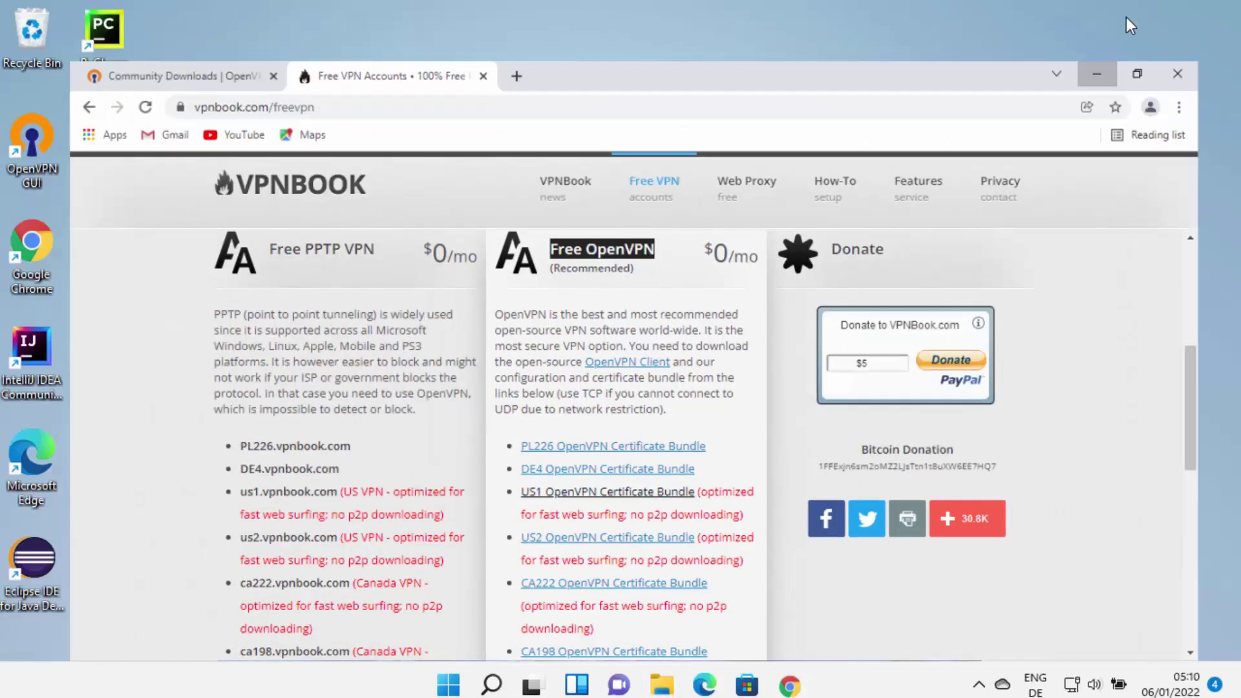
click(1097, 74)
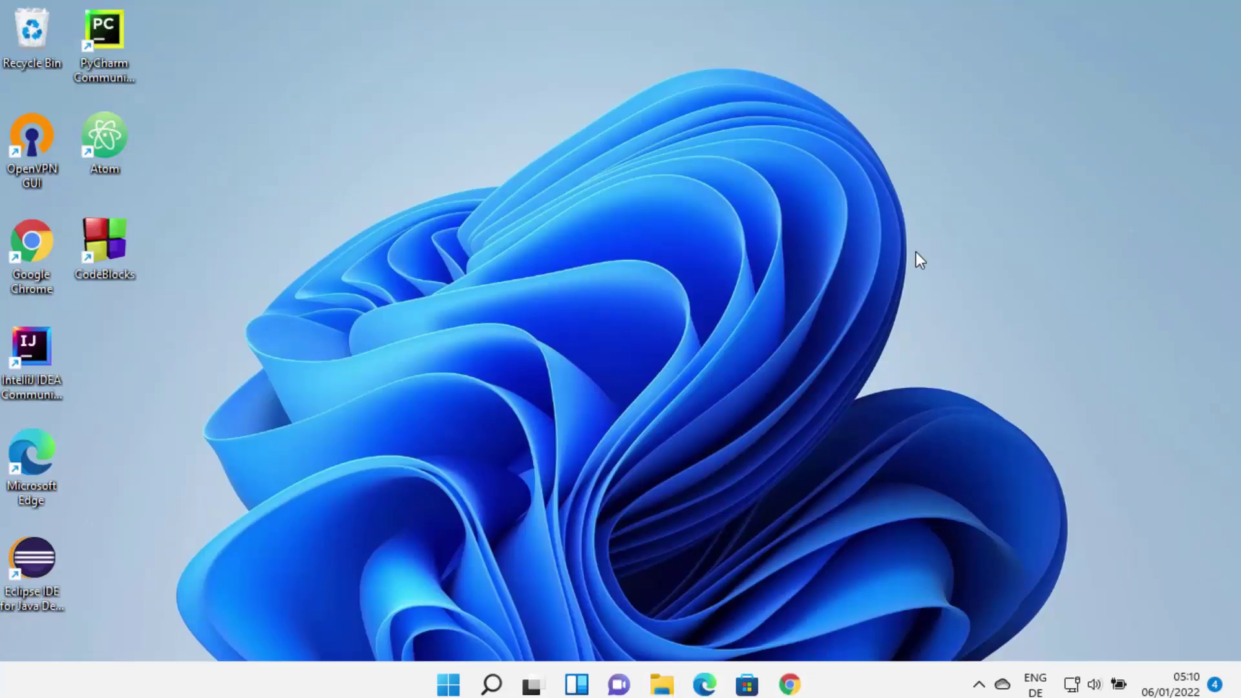
click(979, 683)
- Import vpnbook-us1-tcp80.ovpn from Downloads\VPNBook.com-OpenVPN-US1 via the OpenVPN tray menu
right_click(996, 630)
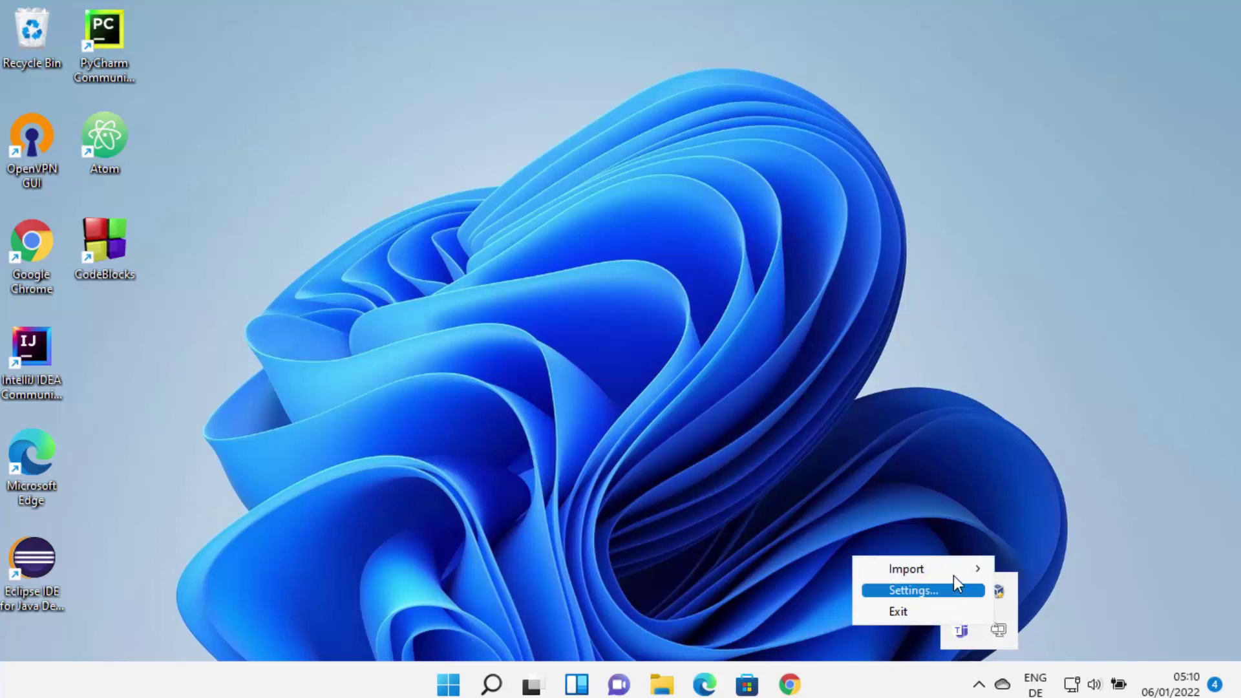
mouse_move(955, 580)
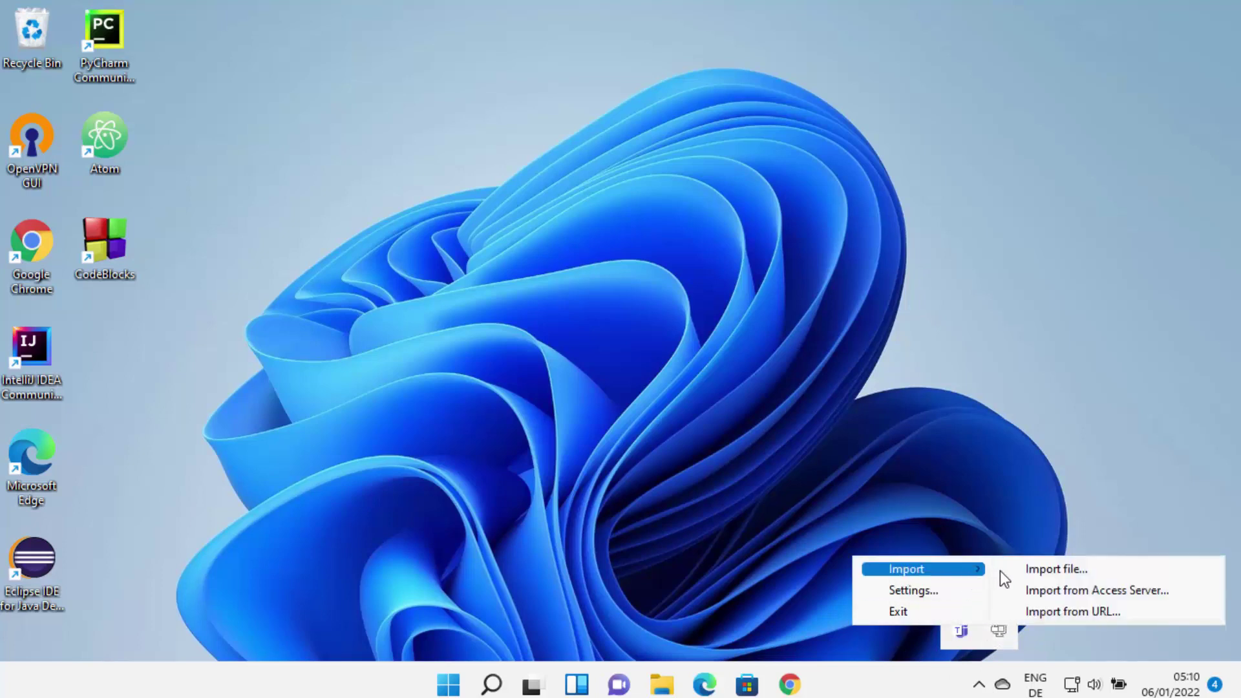
click(1025, 572)
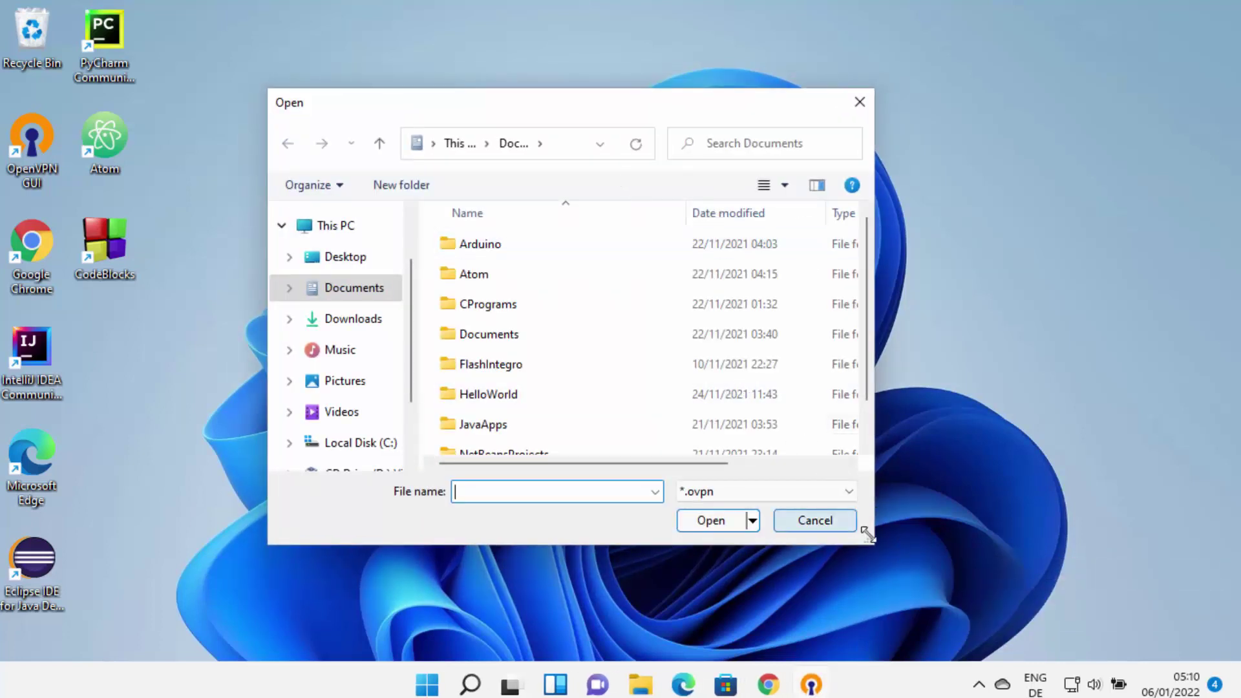
drag(866, 533, 1026, 630)
click(666, 149)
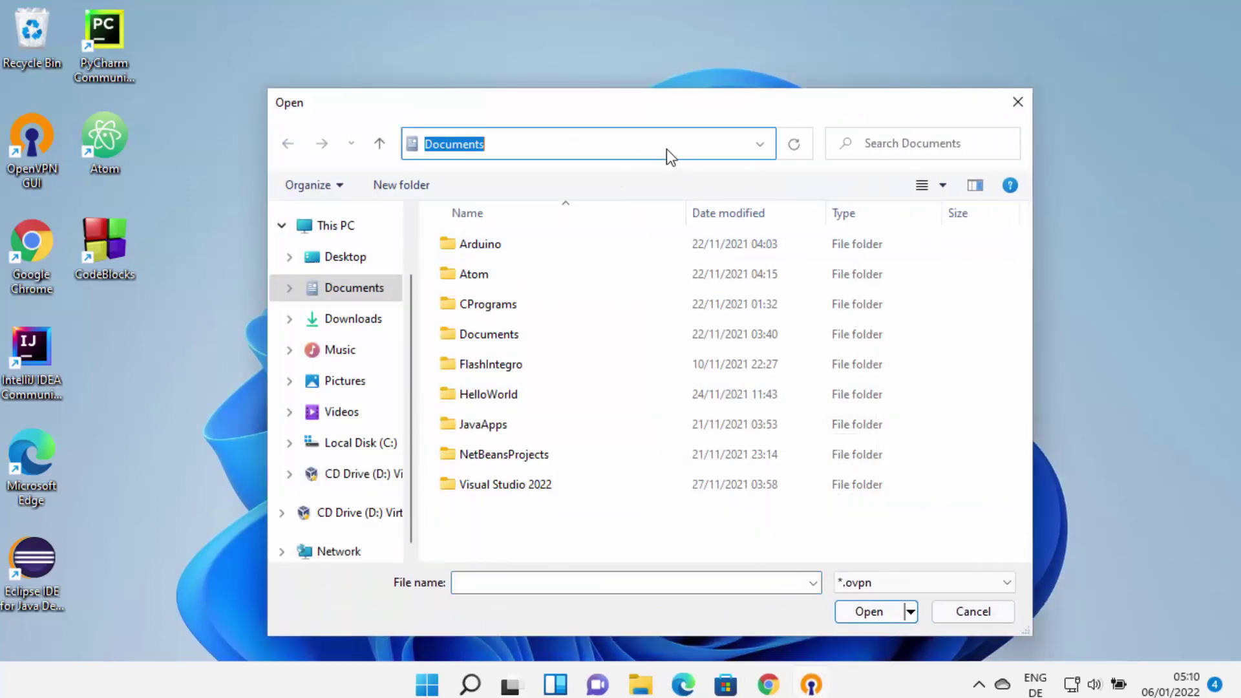
key(ctrl+v)
key(Return)
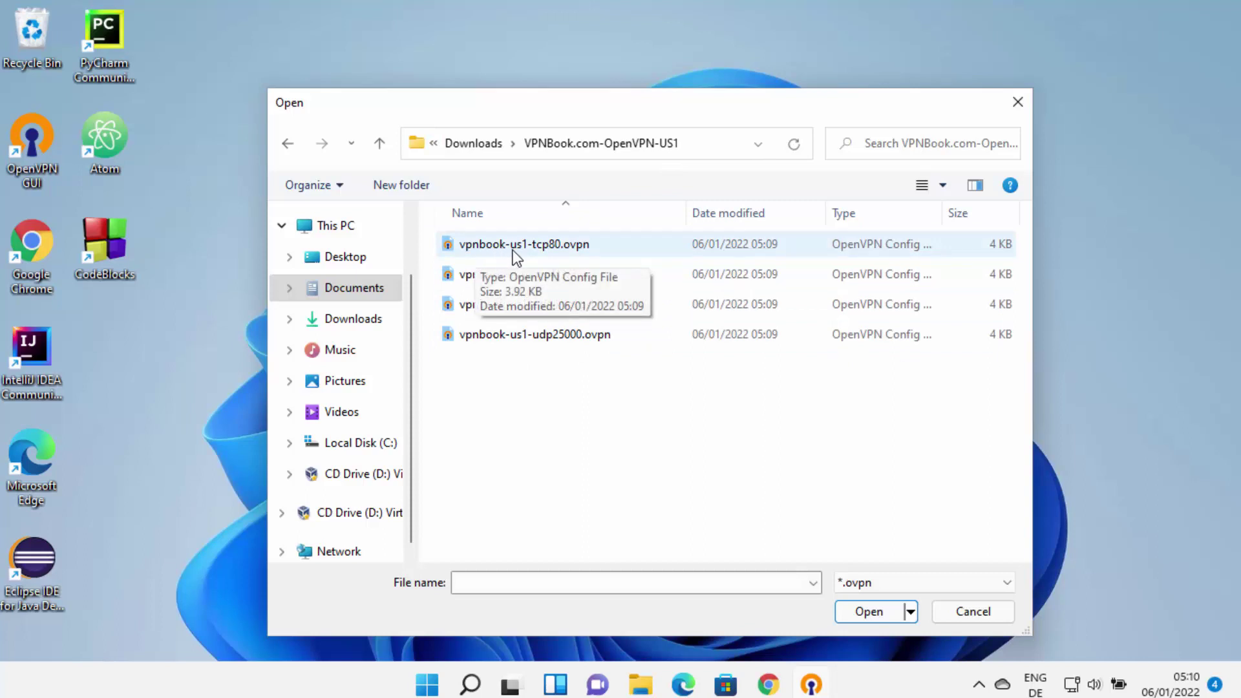
click(559, 246)
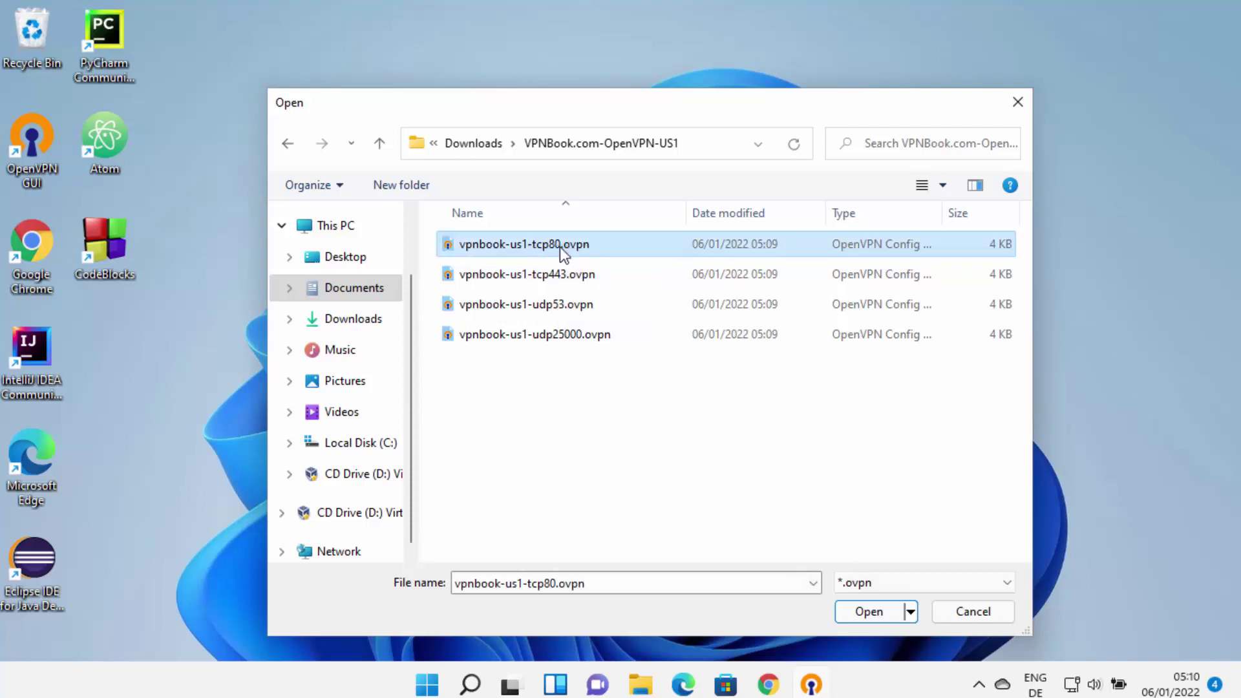
click(855, 610)
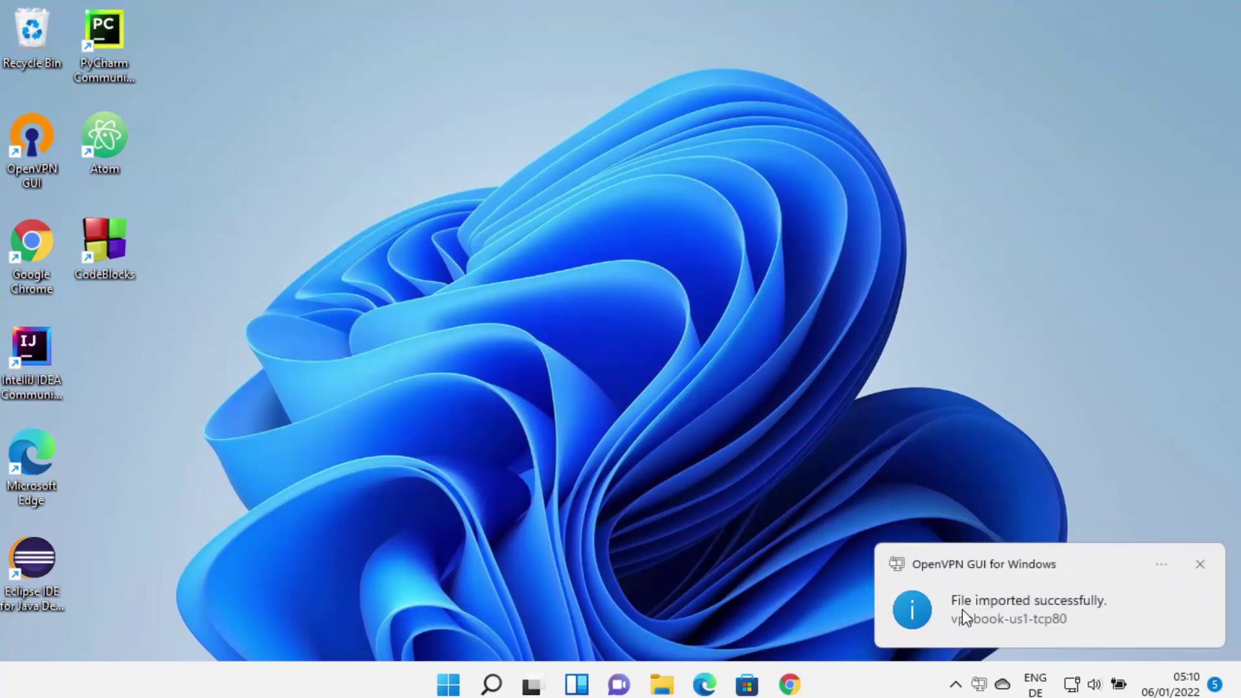
- Connect vpnbook-us1-tcp80 from the tray menu, then bring the VPNBook page up behind the login prompt
click(1071, 608)
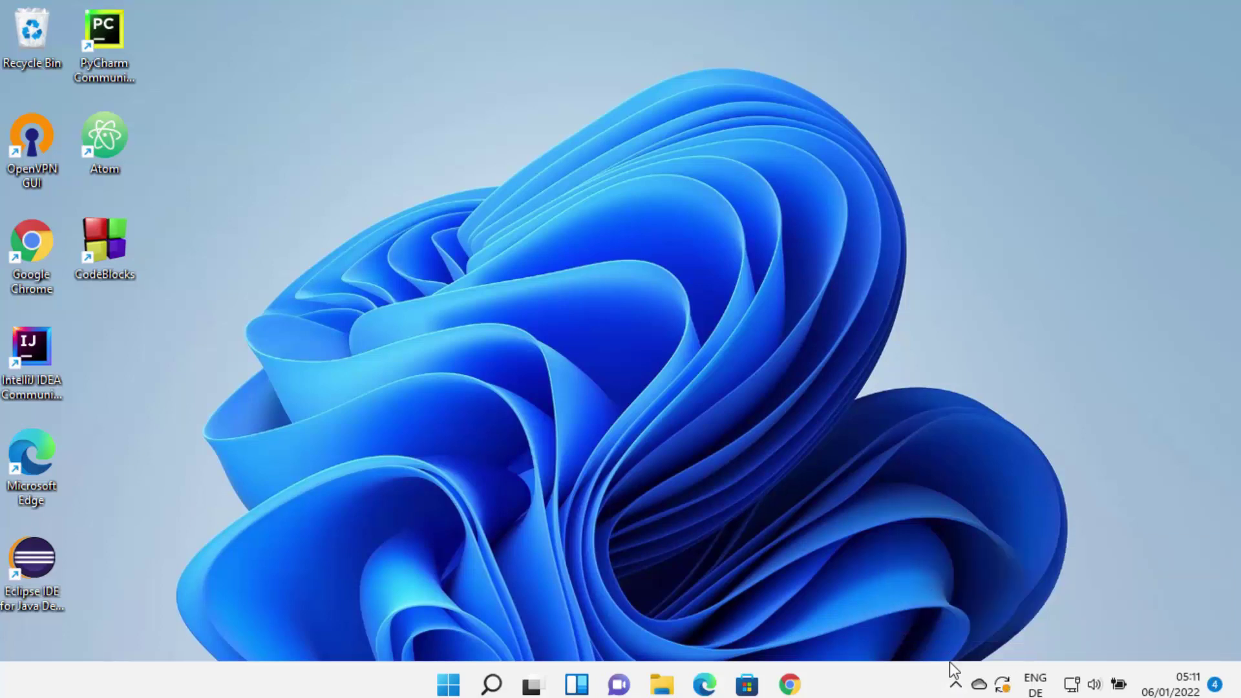
click(956, 686)
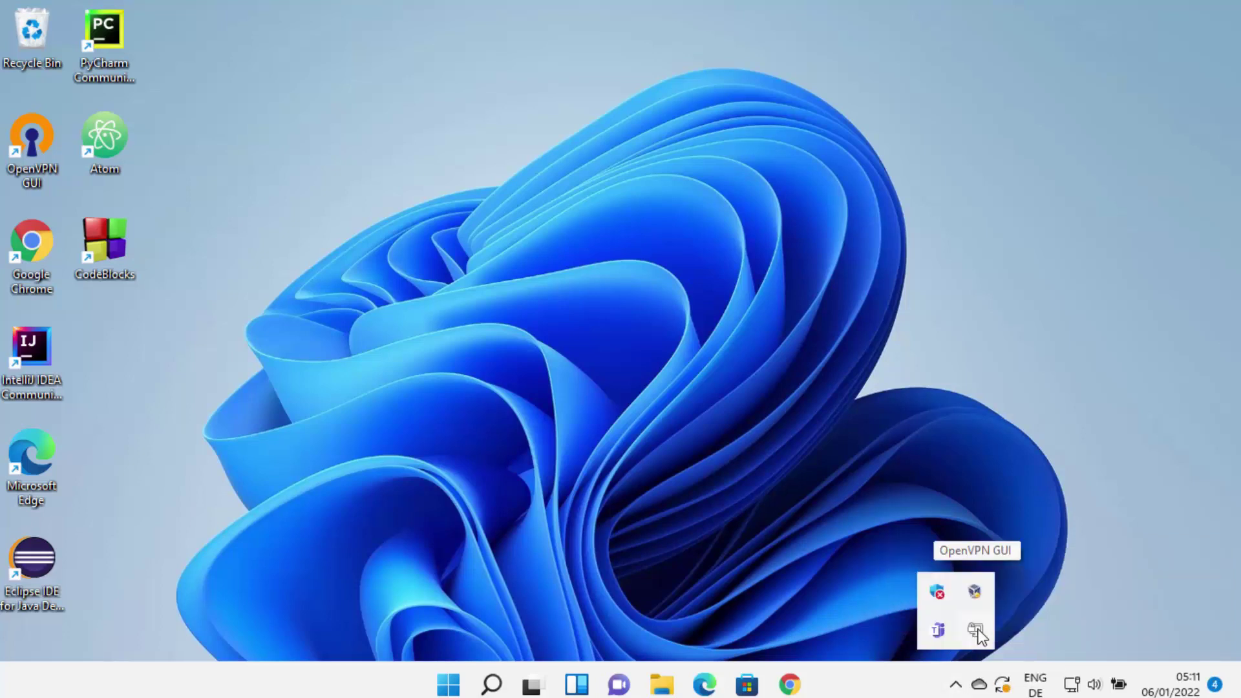
right_click(976, 631)
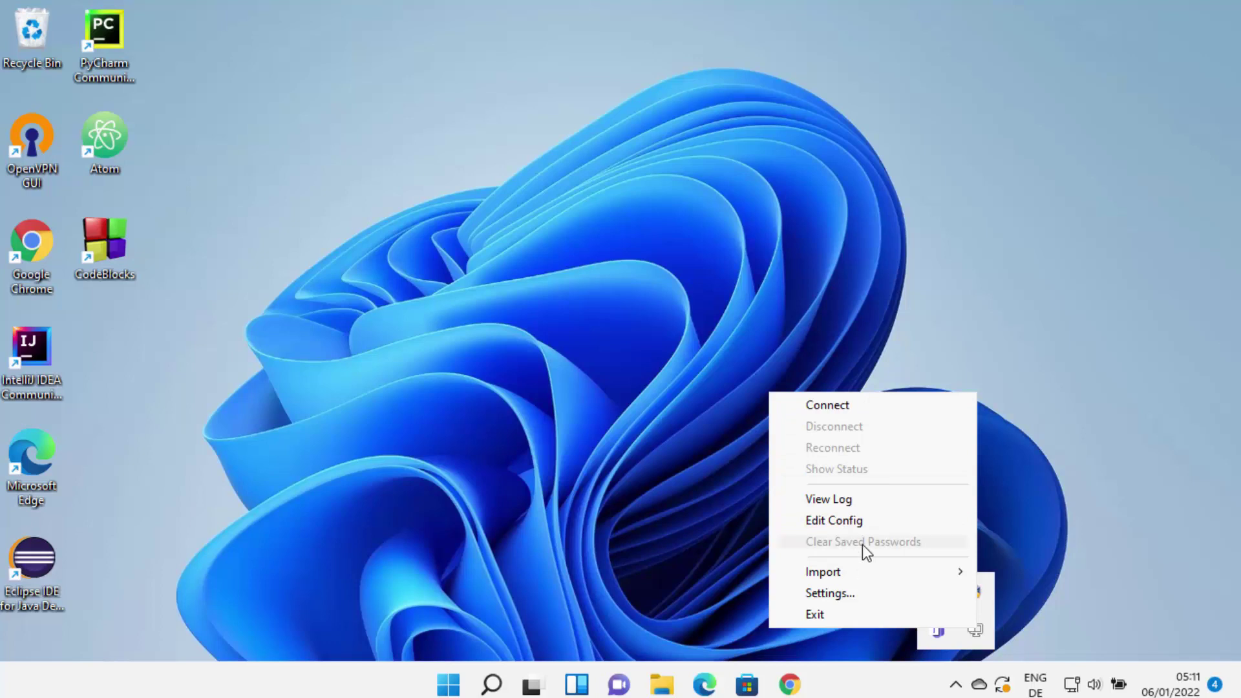
click(831, 410)
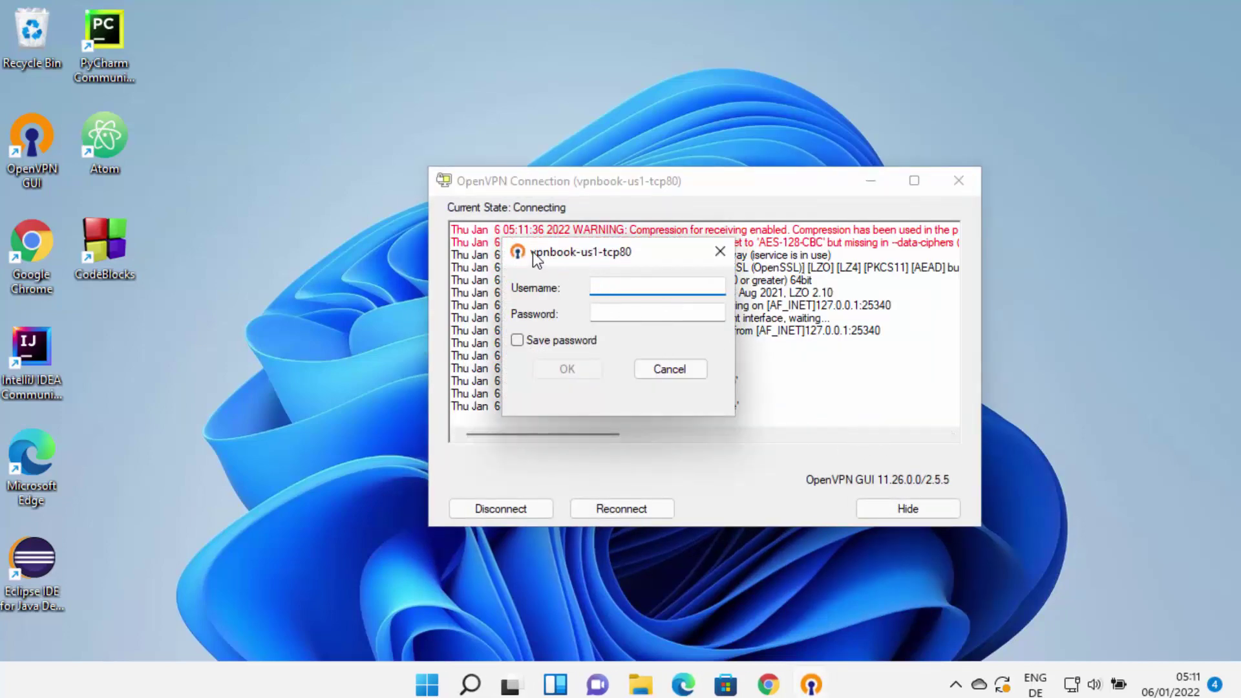
drag(531, 253, 584, 261)
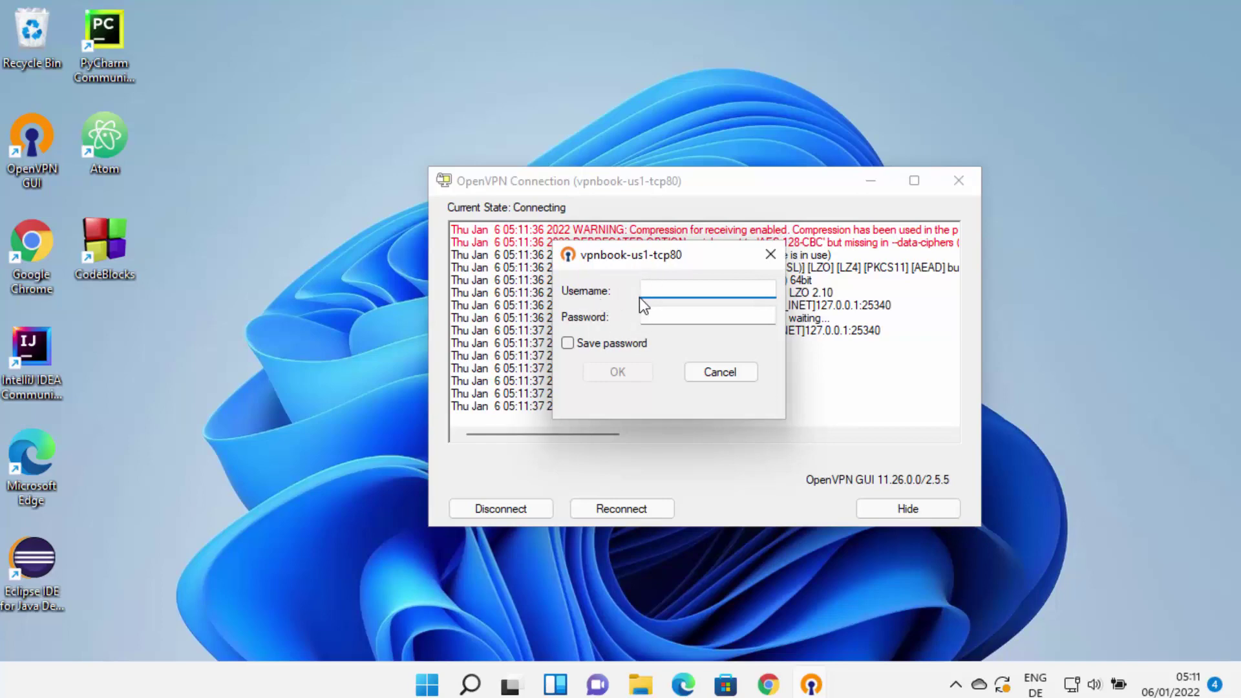
click(770, 683)
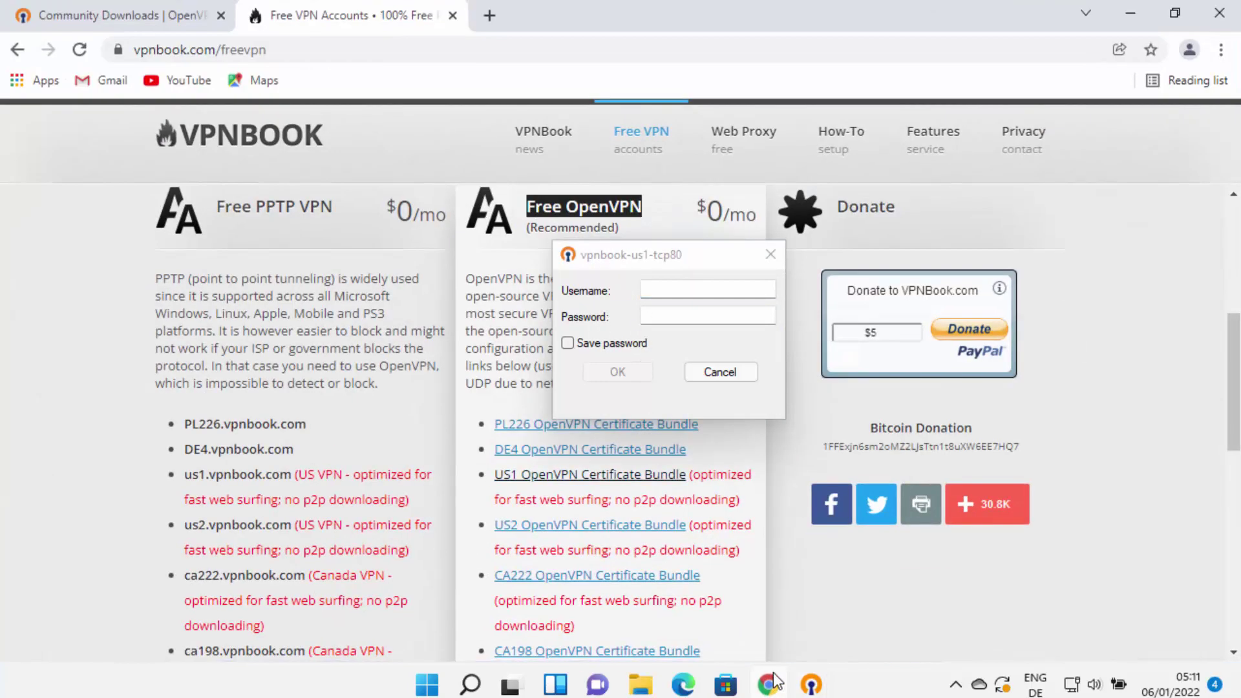
- Submit the VPNBook username and pasted password in the login prompt, then minimize Chrome
drag(654, 258, 1034, 271)
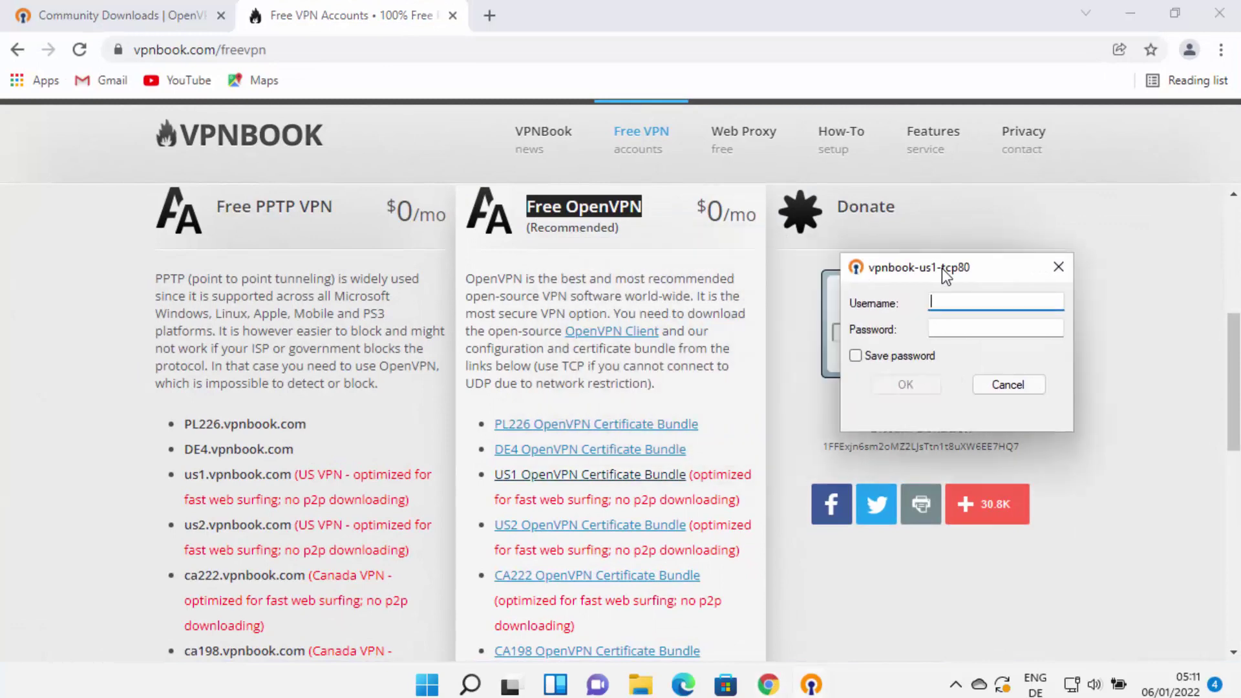
scroll(630, 301, down, 6)
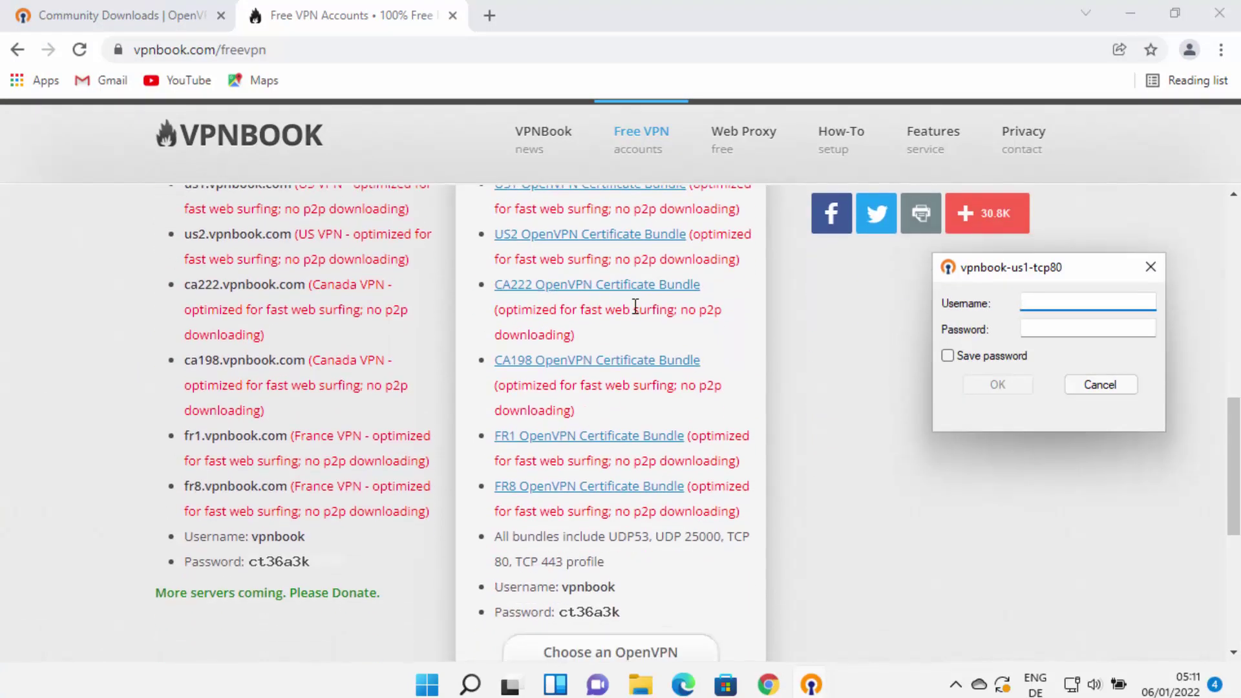
scroll(573, 283, up, 6)
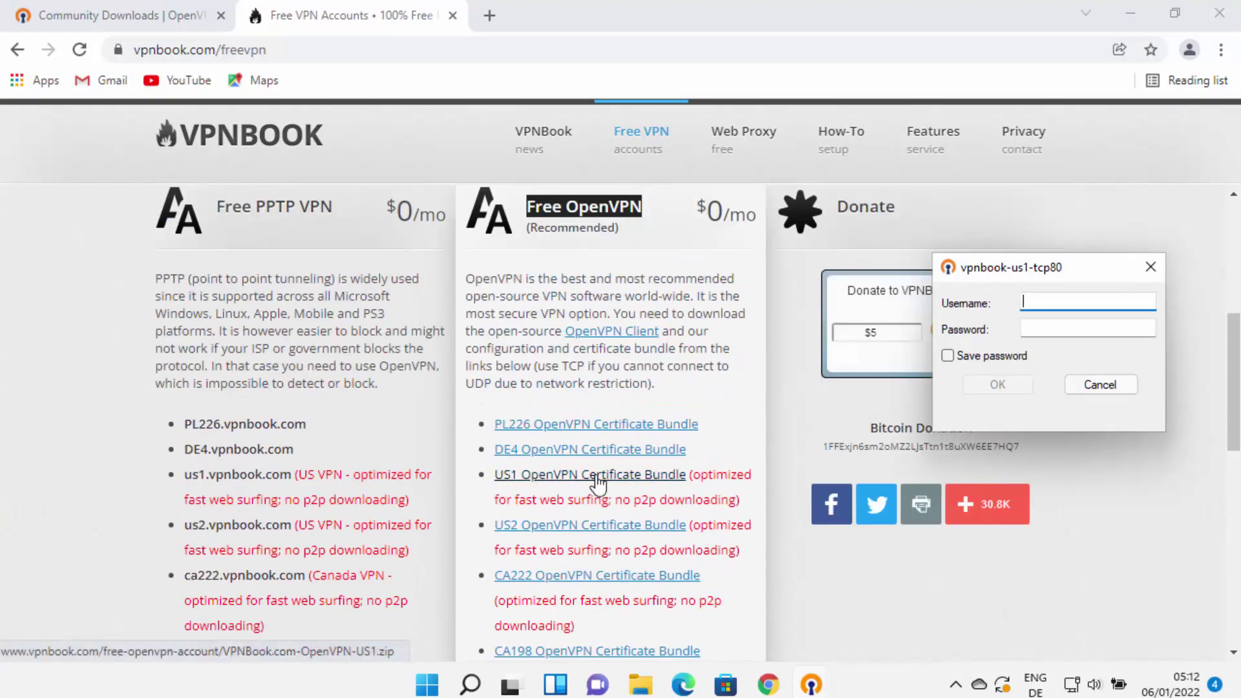
scroll(607, 478, down, 8)
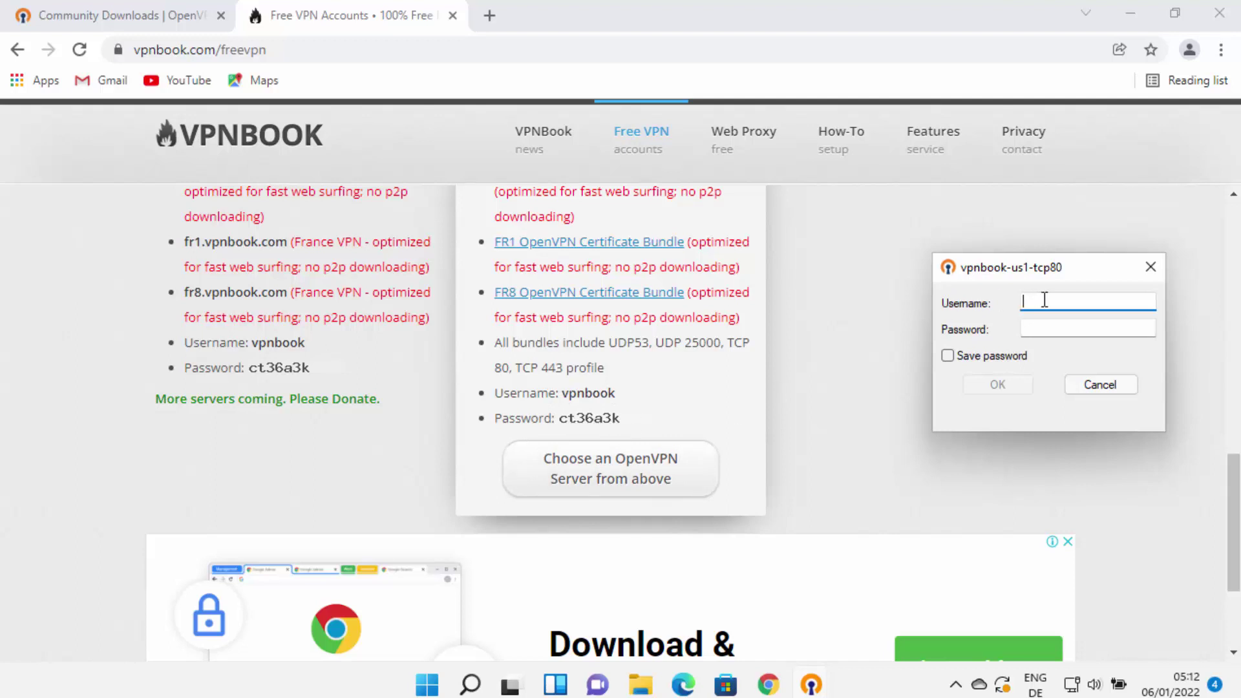
text(vpnbook)
key(Tab)
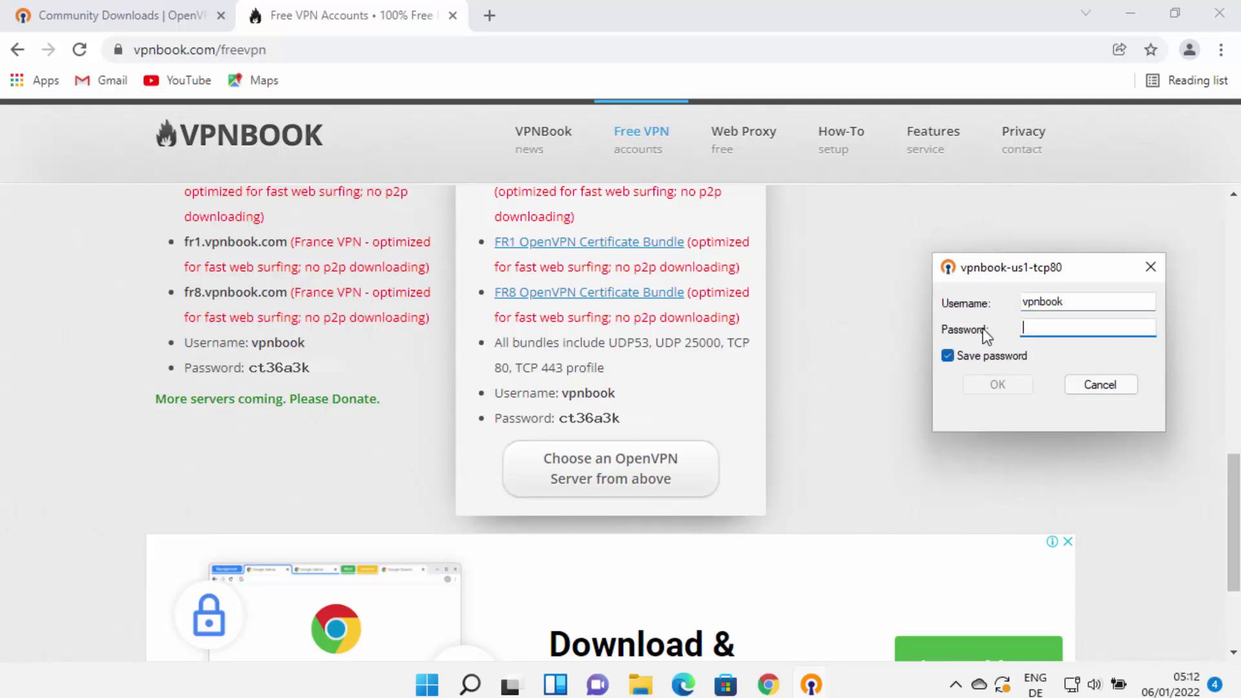
key(ctrl+v)
click(997, 386)
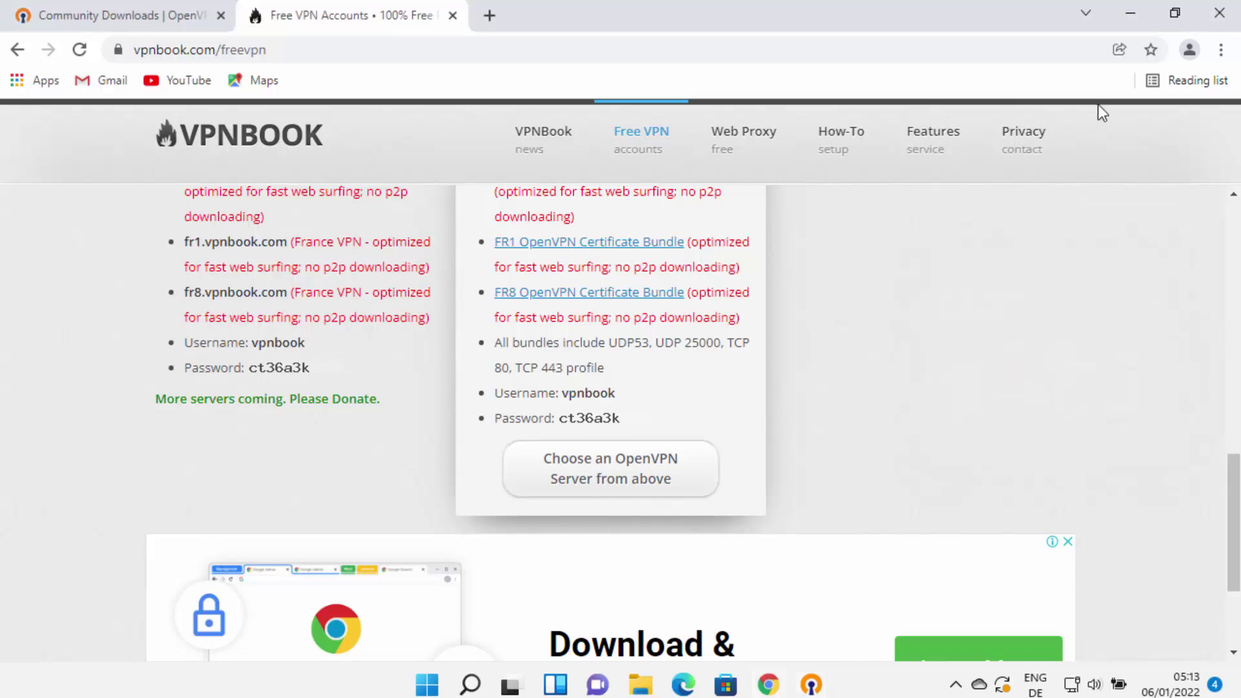
click(1128, 14)
- Show the vpnbook-us1-tcp80 status window, then reopen the tray menu to reach View Log
click(1027, 384)
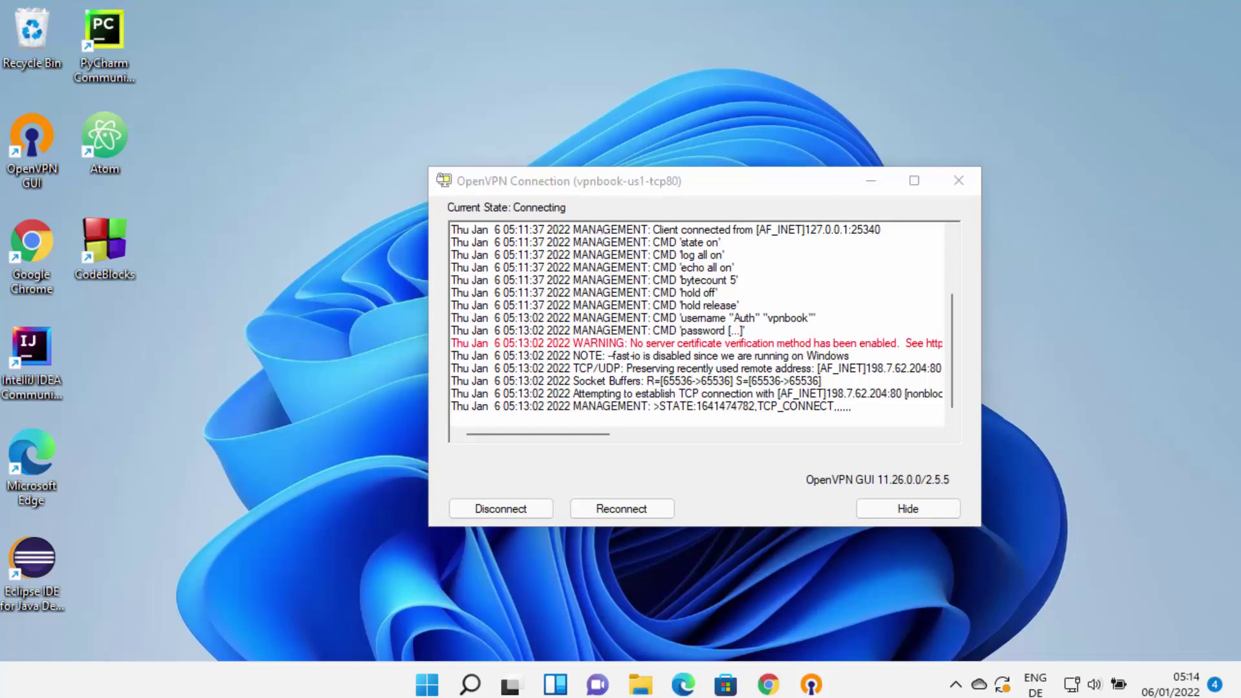
click(955, 684)
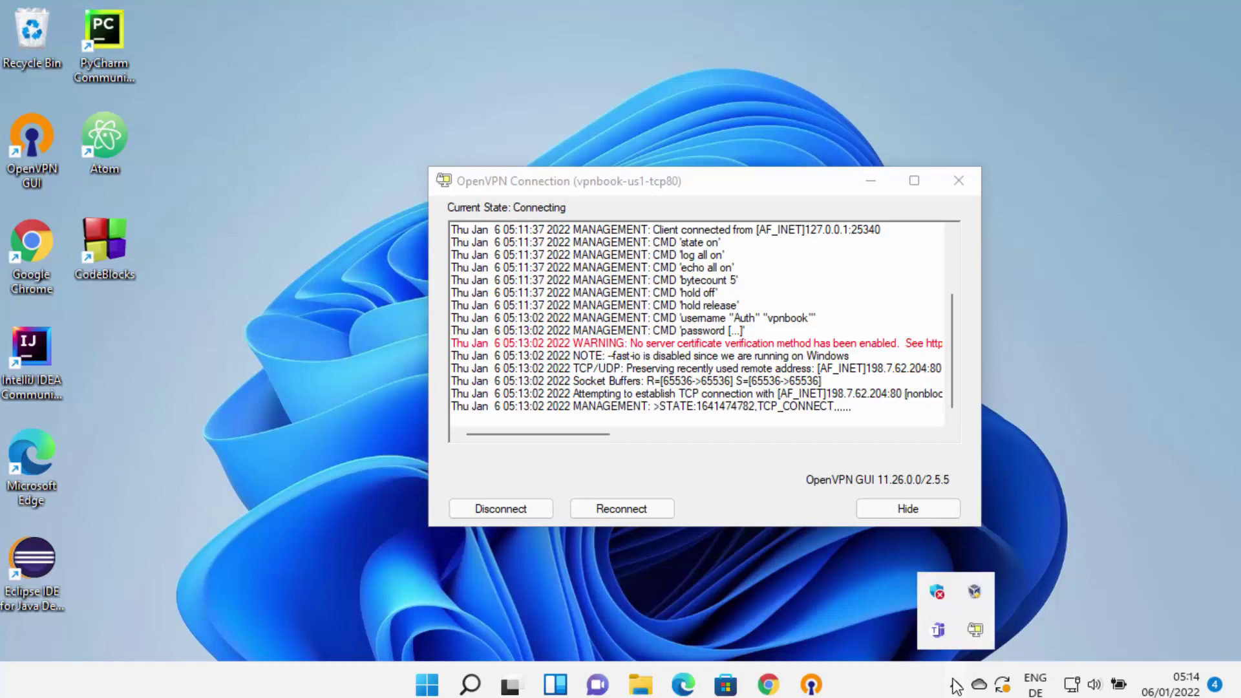
right_click(976, 636)
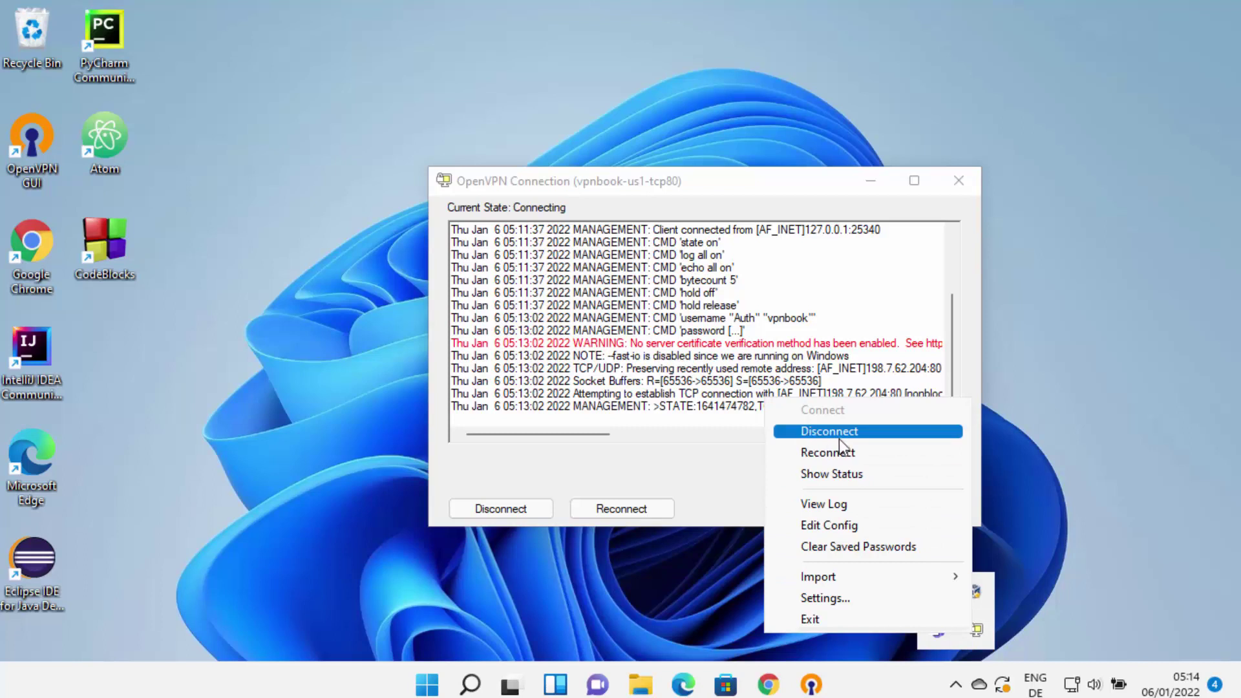
click(848, 475)
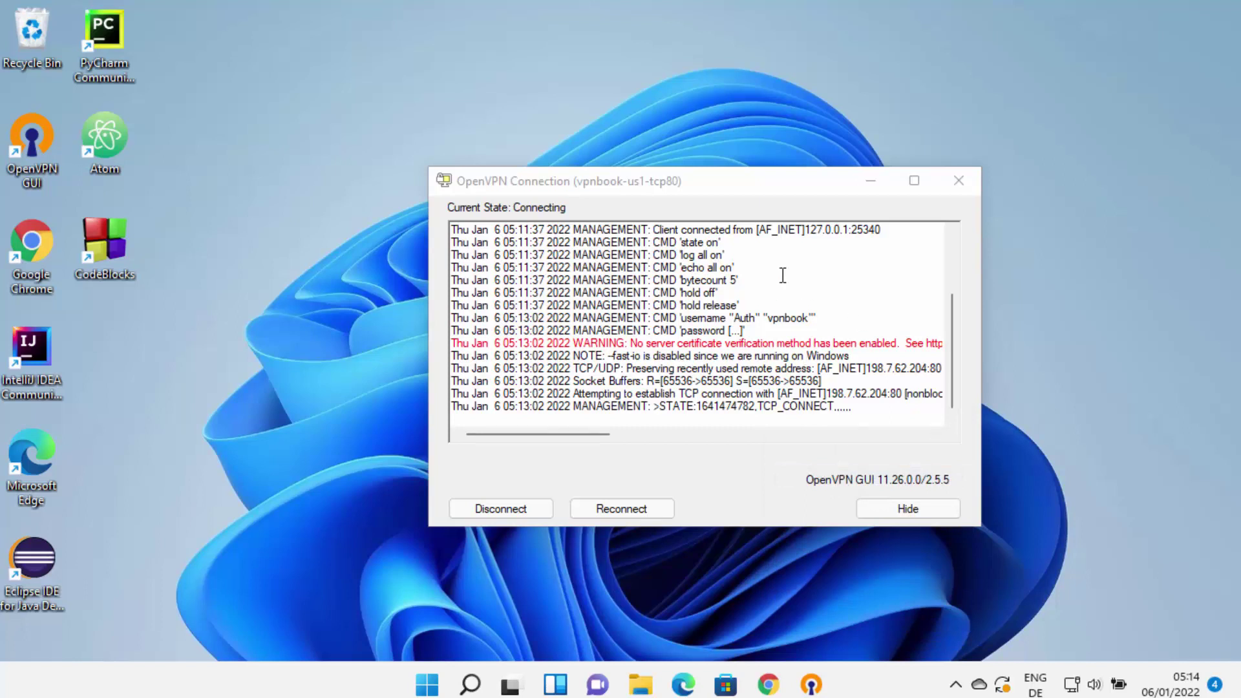
click(955, 684)
right_click(978, 630)
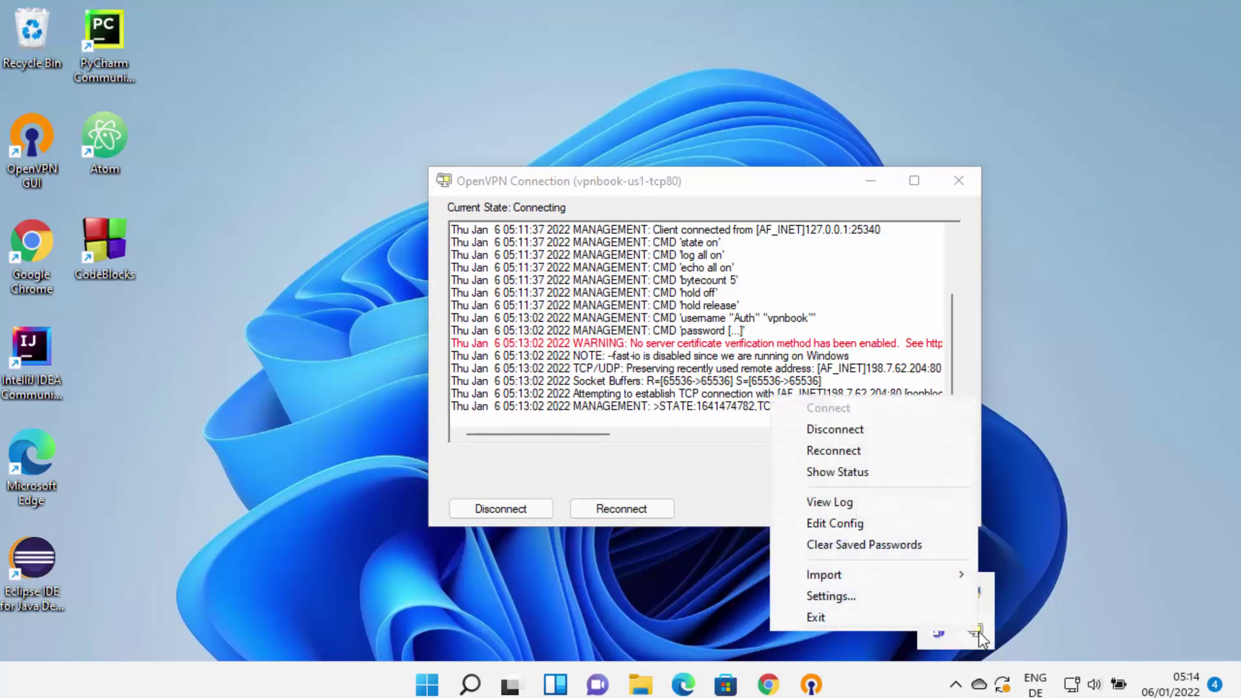